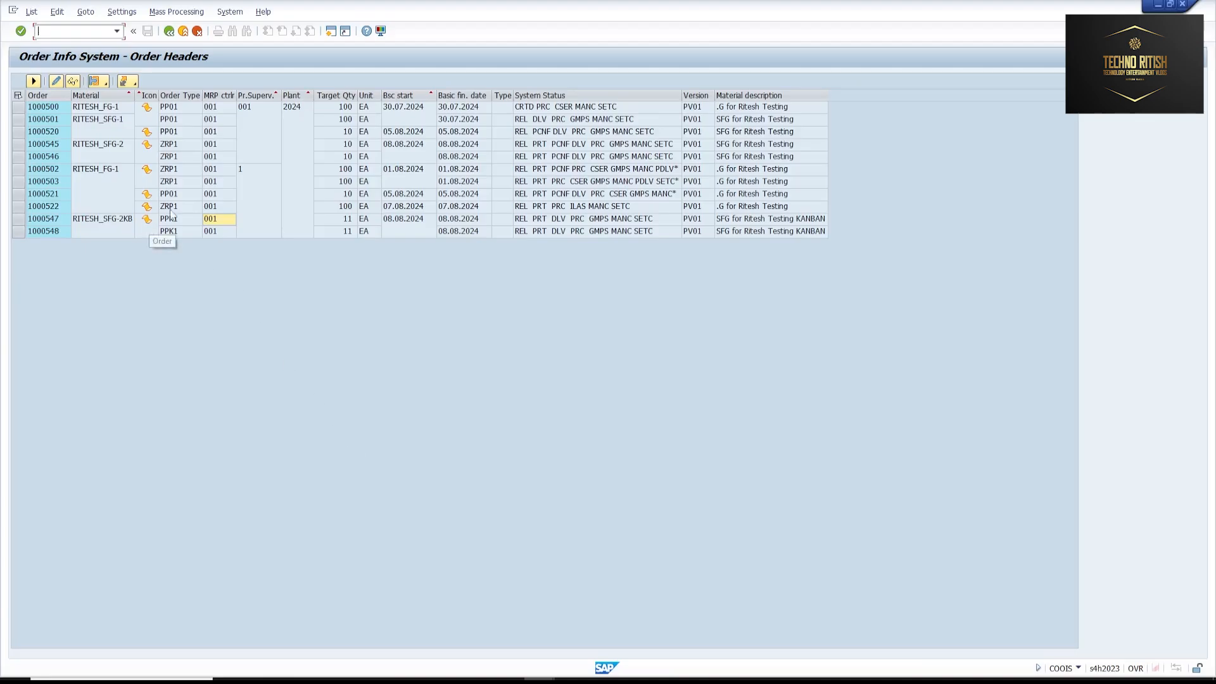
Display material RITESH_FG-1 from the order list, choosing only the Quality Management view for plant 2024.
{"action": "left_click", "coordinate": [99, 109]}
{"action": "double_click", "coordinate": [99, 113]}
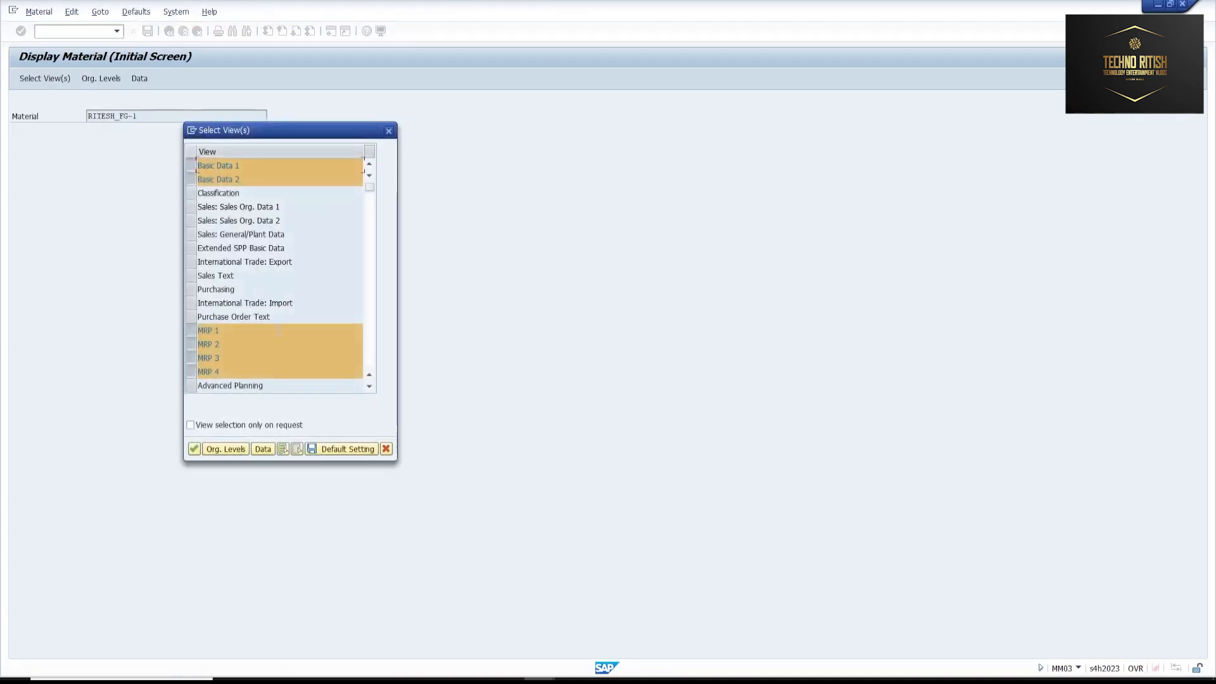
{"action": "scroll", "coordinate": [279, 272], "scroll_direction": "down", "scroll_amount": 2}
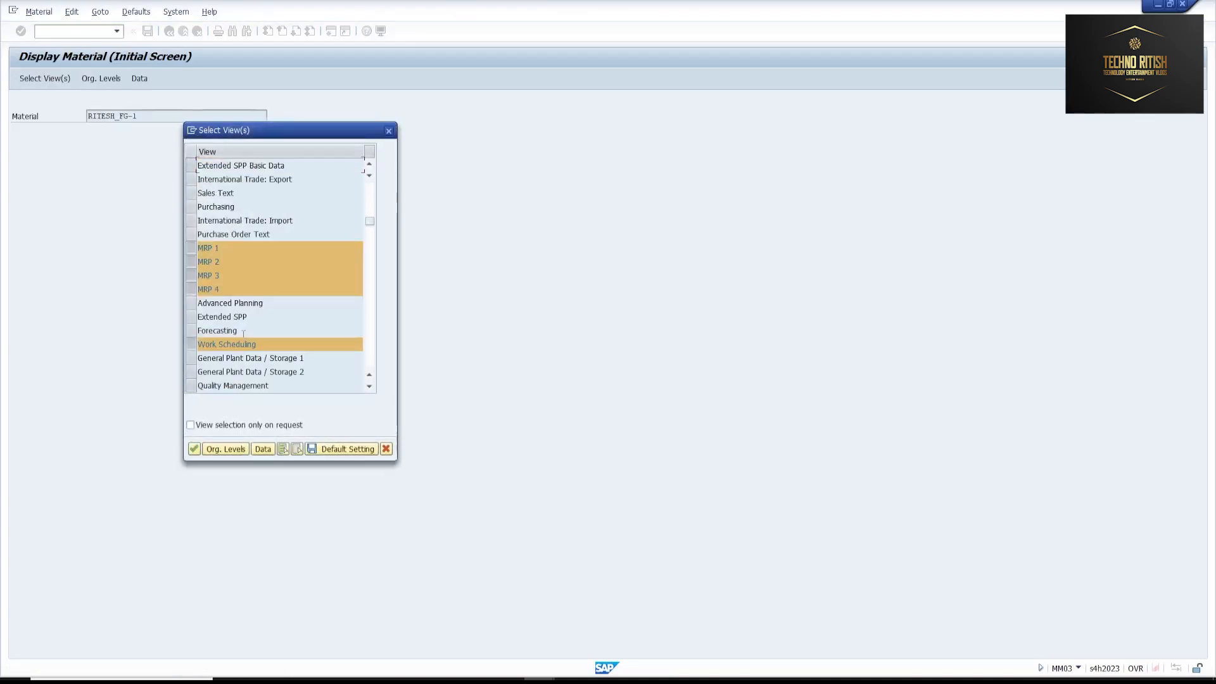
{"action": "left_click", "coordinate": [192, 385]}
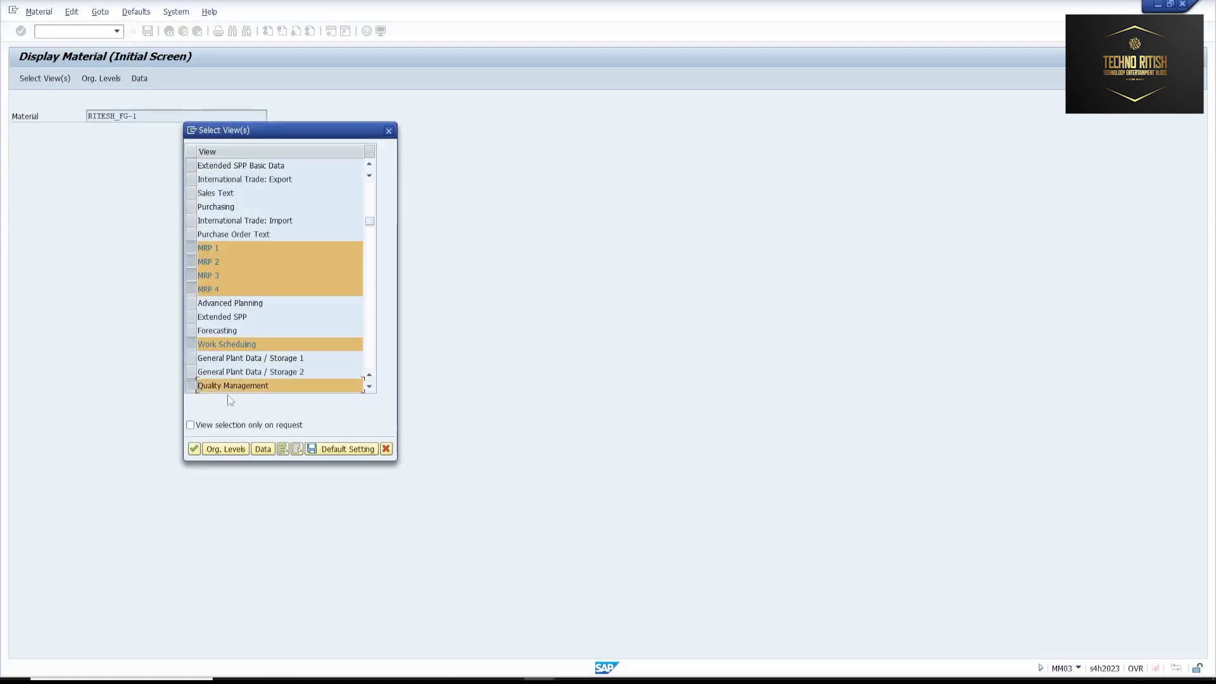
{"action": "left_click", "coordinate": [296, 449]}
{"action": "left_click", "coordinate": [192, 386]}
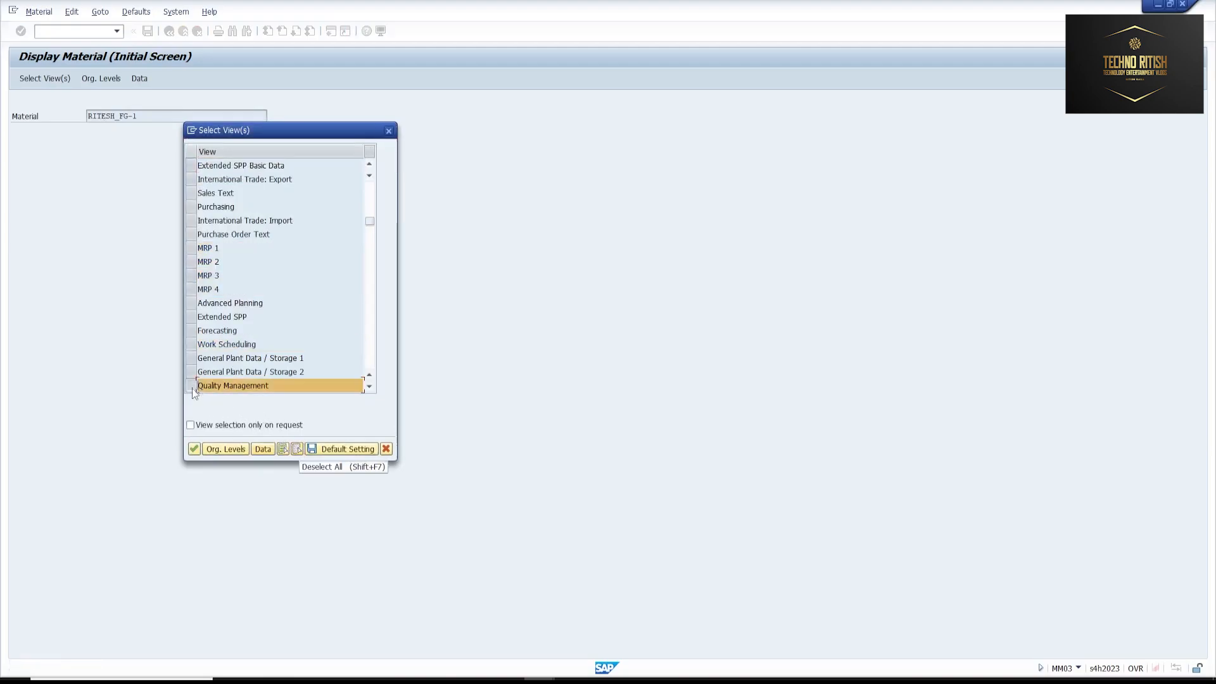
{"action": "left_click", "coordinate": [194, 448]}
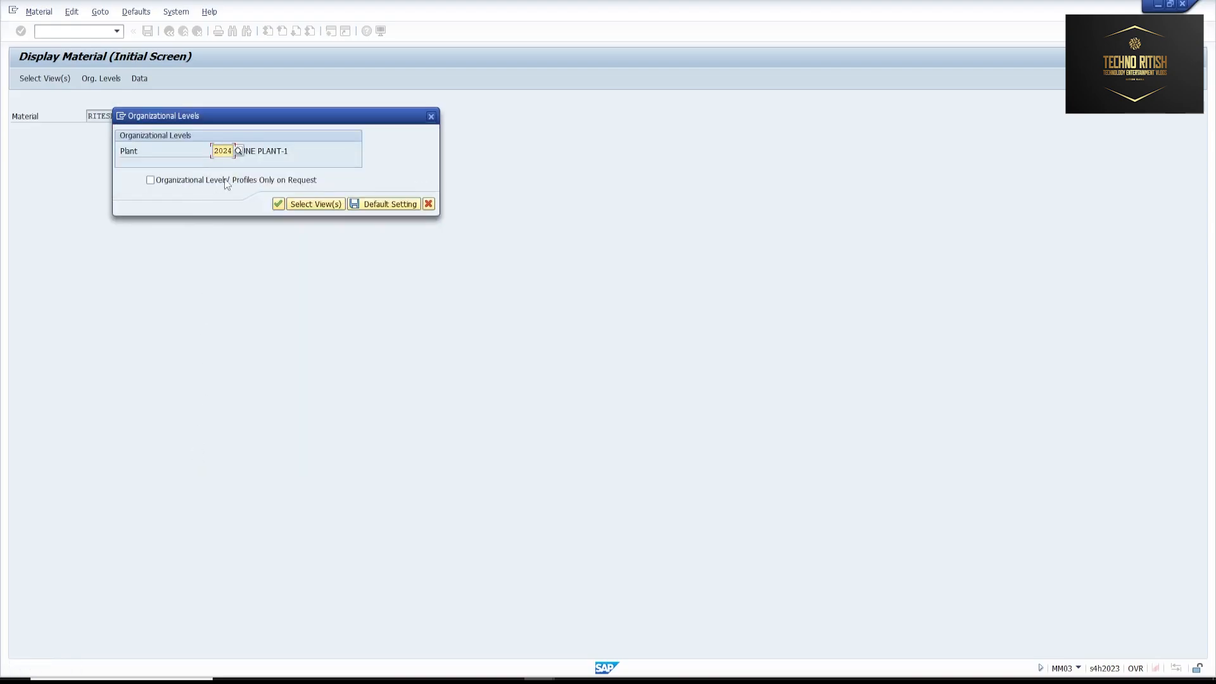
{"action": "key", "text": "Return"}
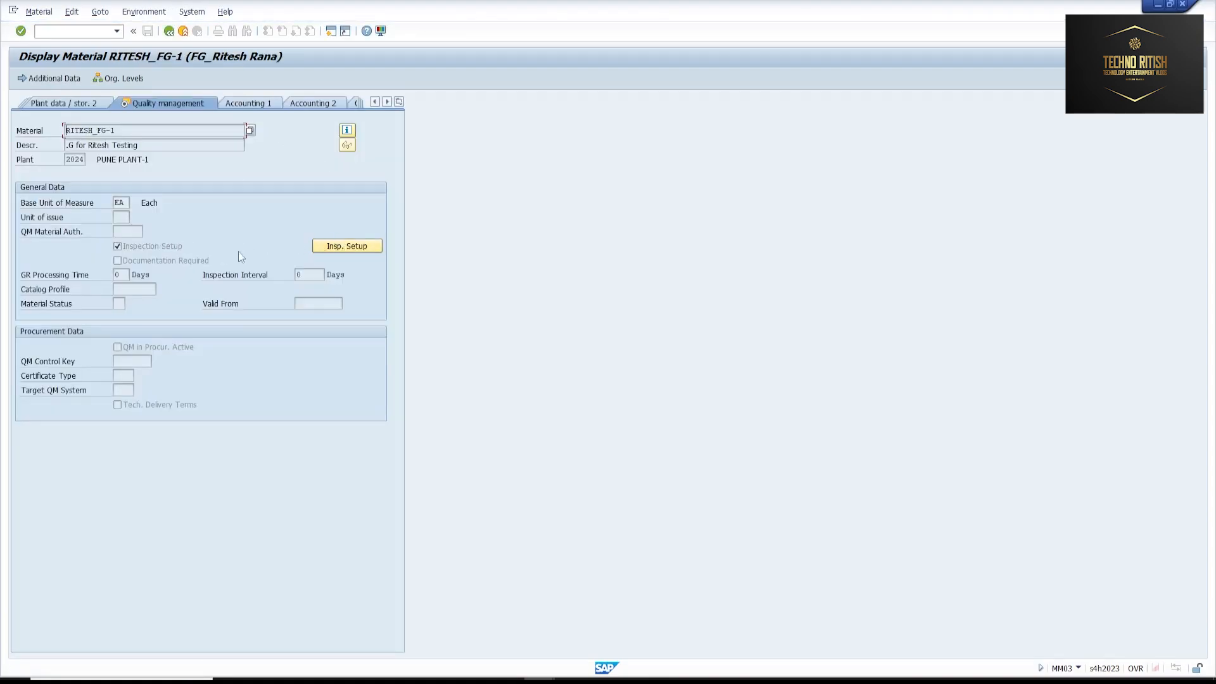
Examine inspection type 03 for in-process production order inspection in the material's inspection setup, then return to the order list.
{"action": "left_click", "coordinate": [330, 246]}
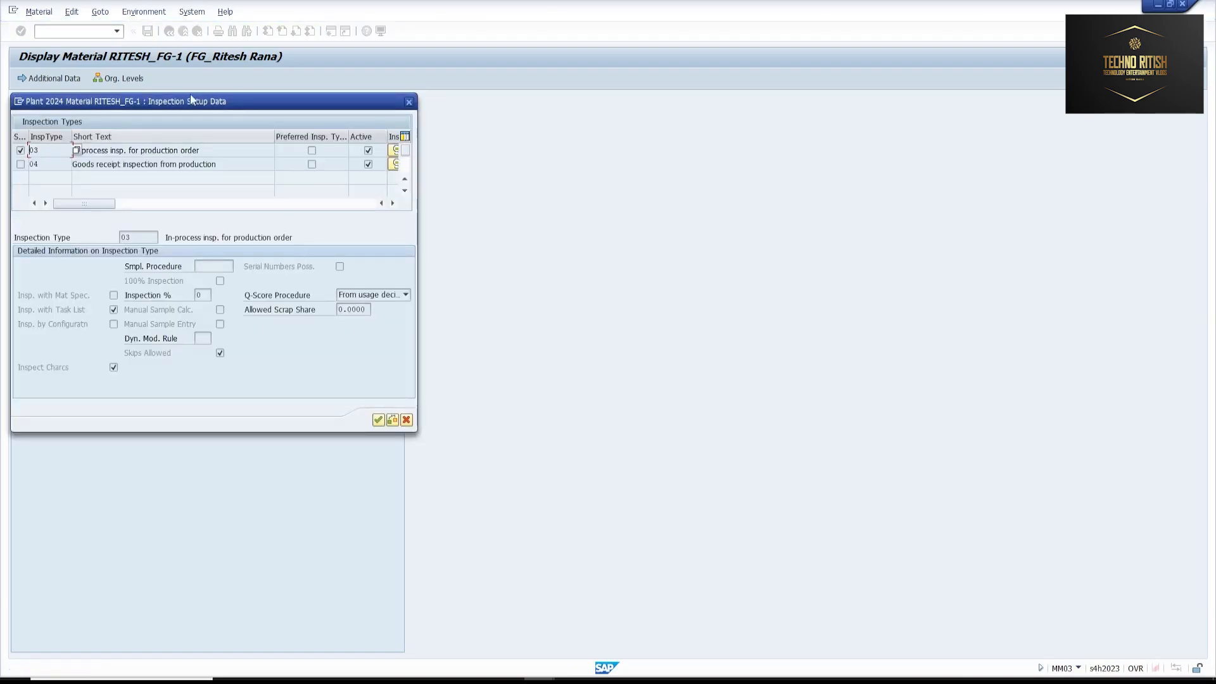
{"action": "left_click_drag", "start_coordinate": [179, 95], "coordinate": [354, 95]}
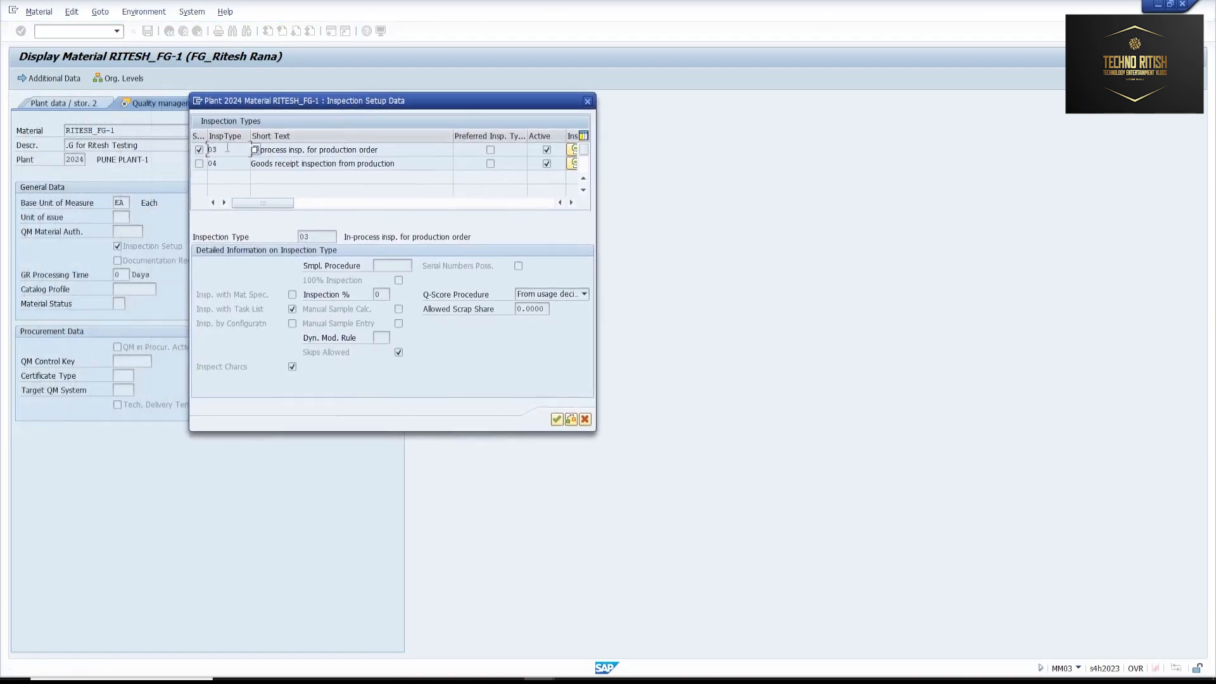
{"action": "left_click", "coordinate": [386, 149]}
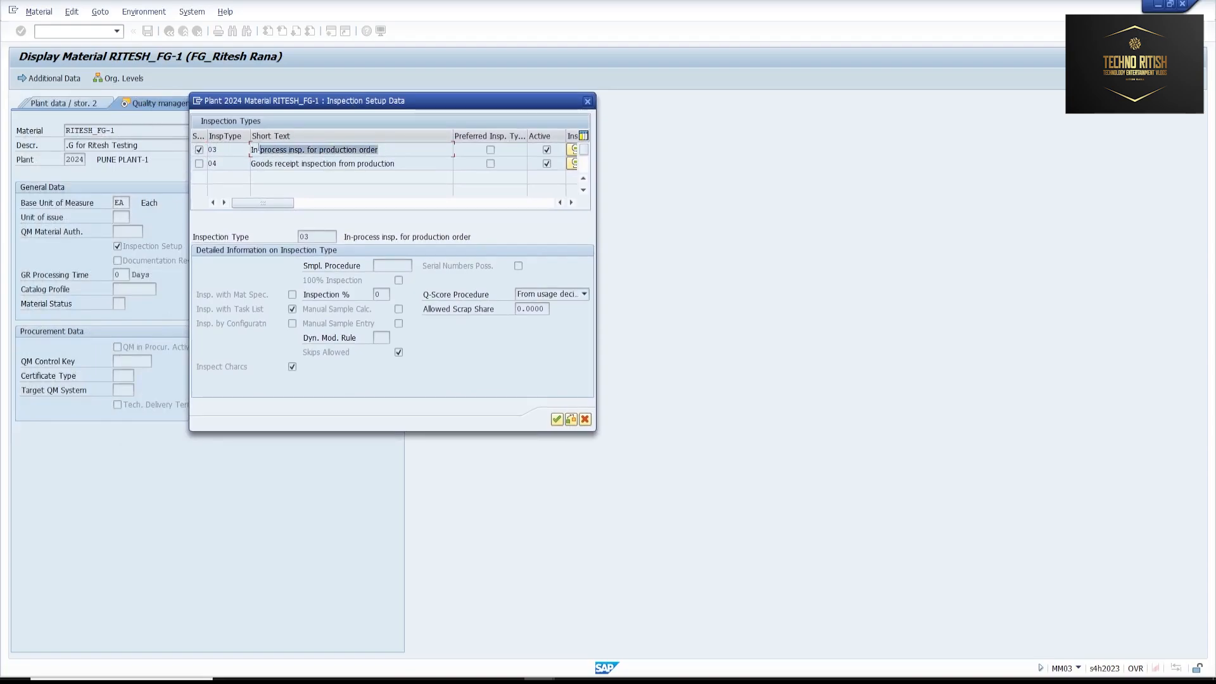
{"action": "left_click_drag", "start_coordinate": [400, 149], "coordinate": [240, 149]}
{"action": "left_click", "coordinate": [223, 150]}
{"action": "double_click", "coordinate": [223, 150]}
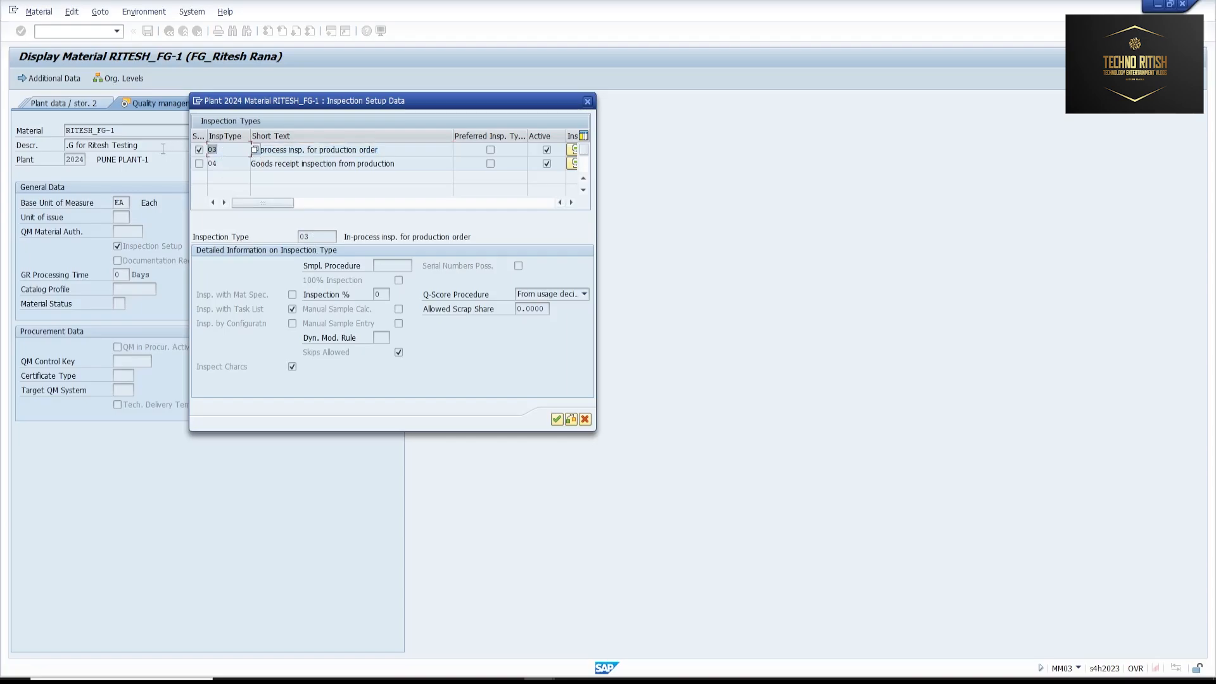
{"action": "left_click", "coordinate": [227, 150]}
{"action": "left_click", "coordinate": [413, 152]}
{"action": "left_click", "coordinate": [557, 419]}
{"action": "left_click", "coordinate": [169, 31]}
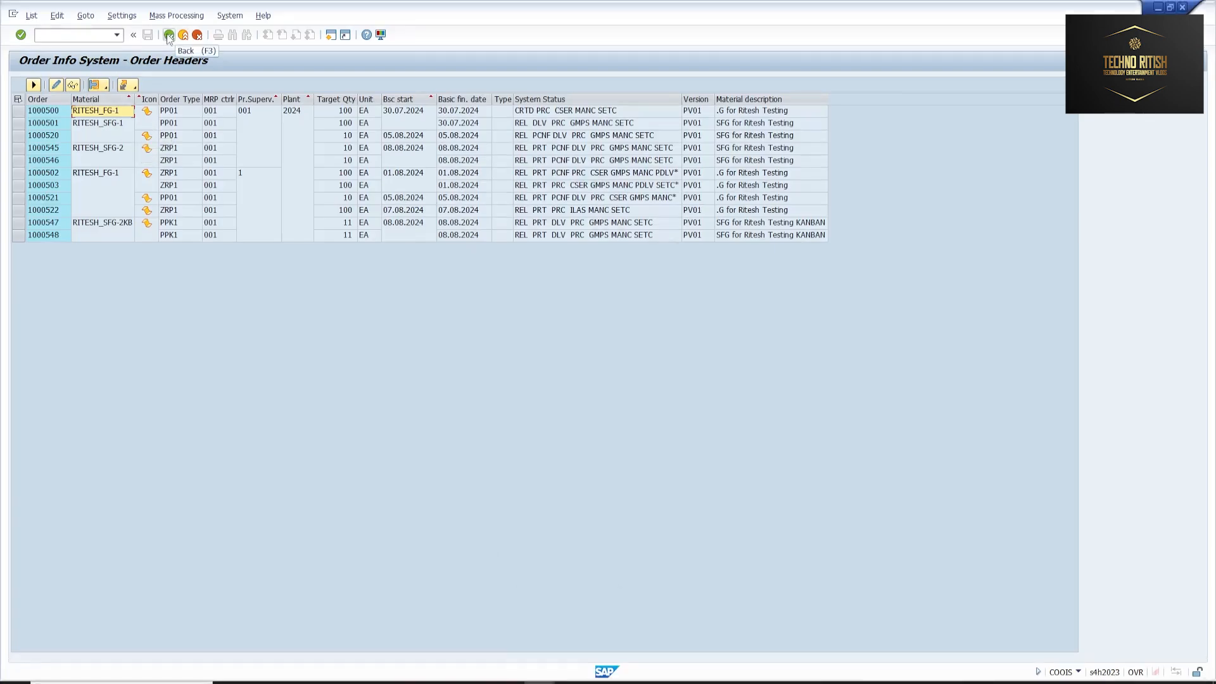
Start a production order in transaction CO01 for material RITESH_FG-1, plant 2024, order type ZRP1, with a total quantity of 12.
{"action": "key", "text": "alt+Tab"}
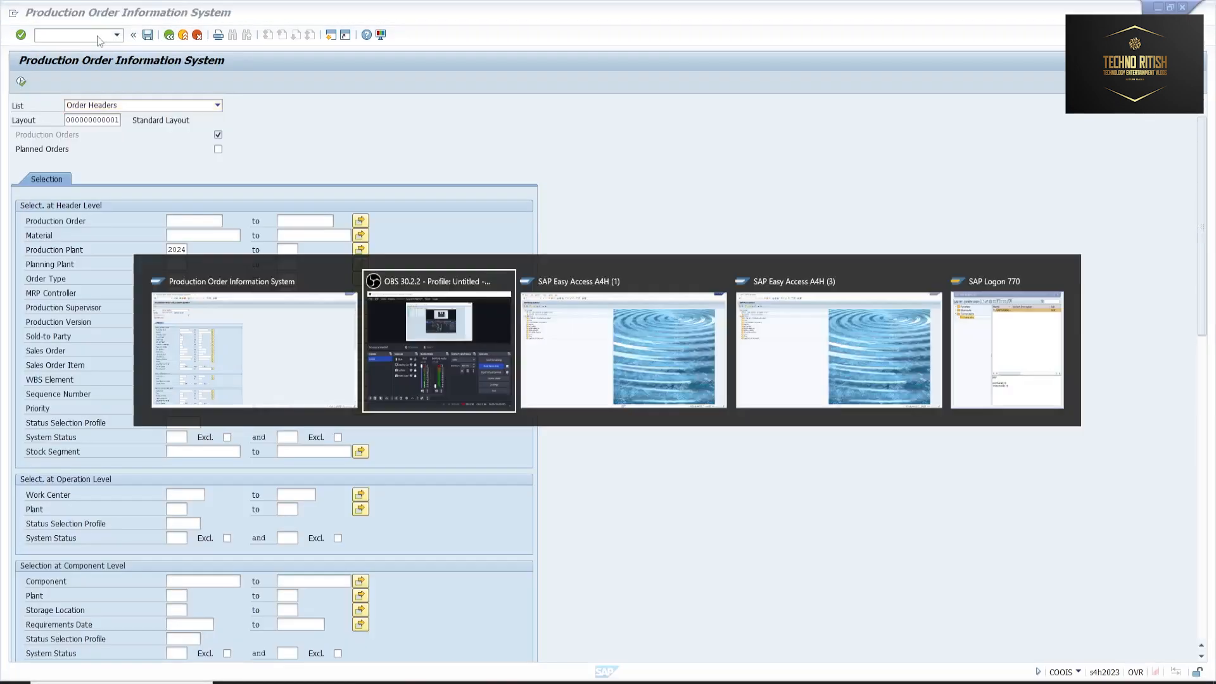
{"action": "key", "text": "F3"}
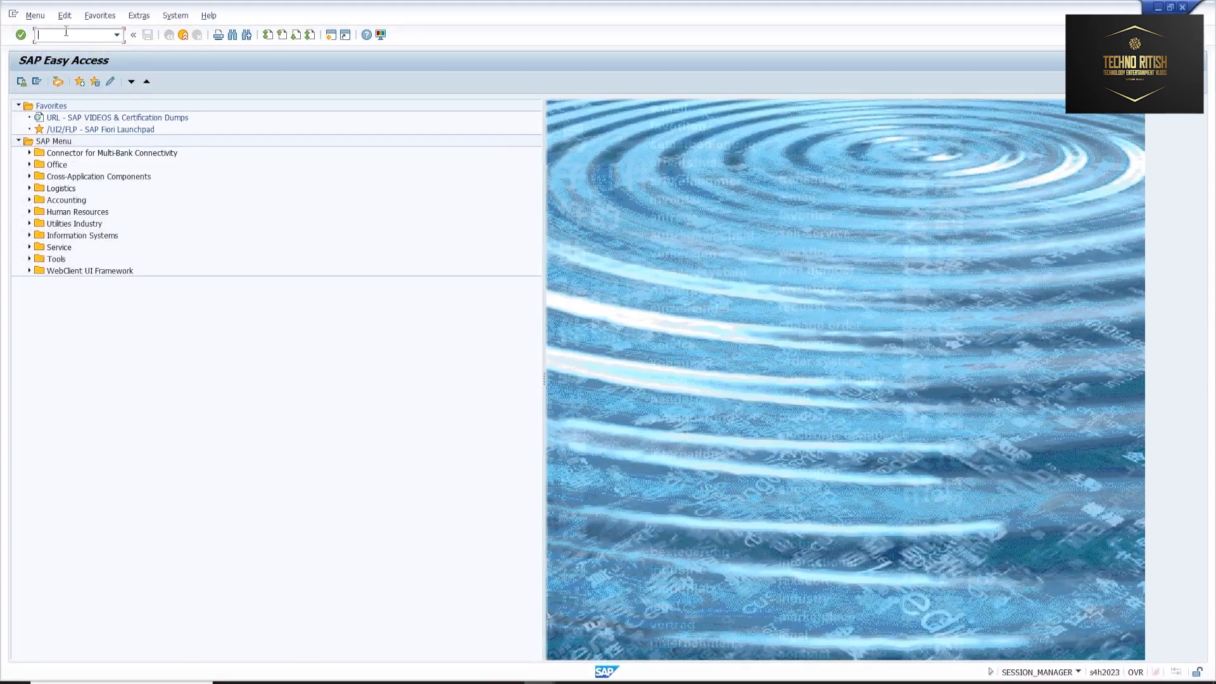
{"action": "type", "text": "co0"}
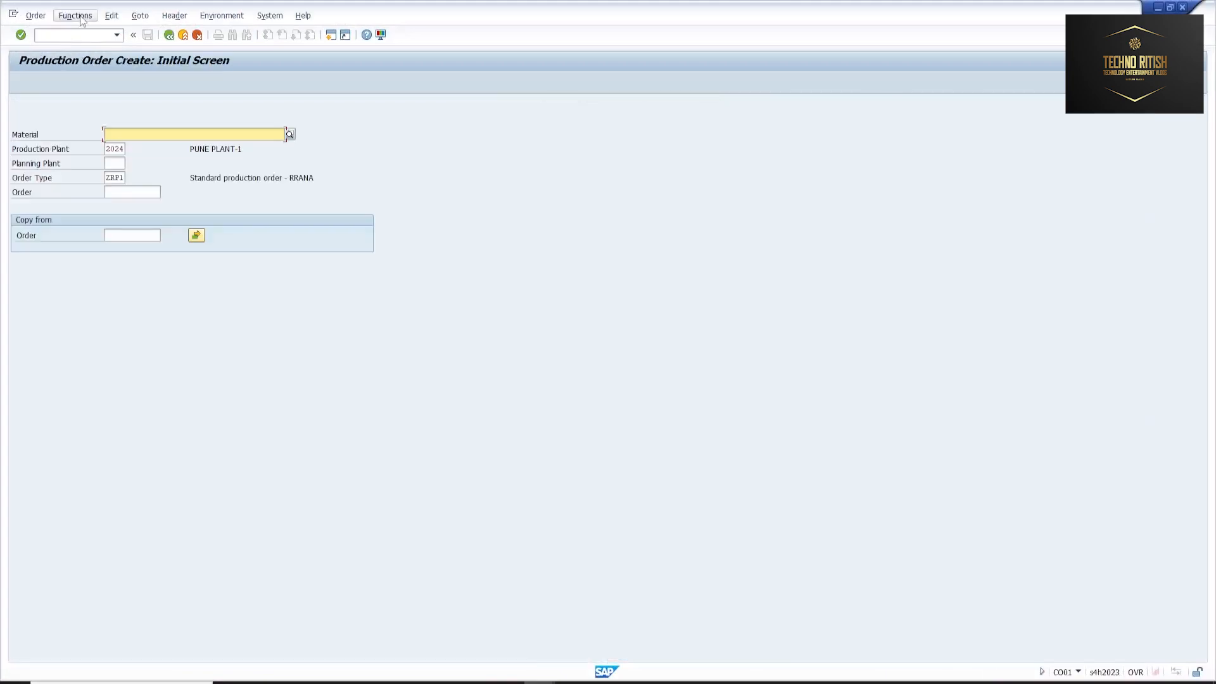
{"action": "type", "text": "RITESH_FG-1"}
{"action": "key", "text": "Tab"}
{"action": "key", "text": "Tab"}
{"action": "key", "text": "Tab"}
{"action": "key", "text": "Return"}
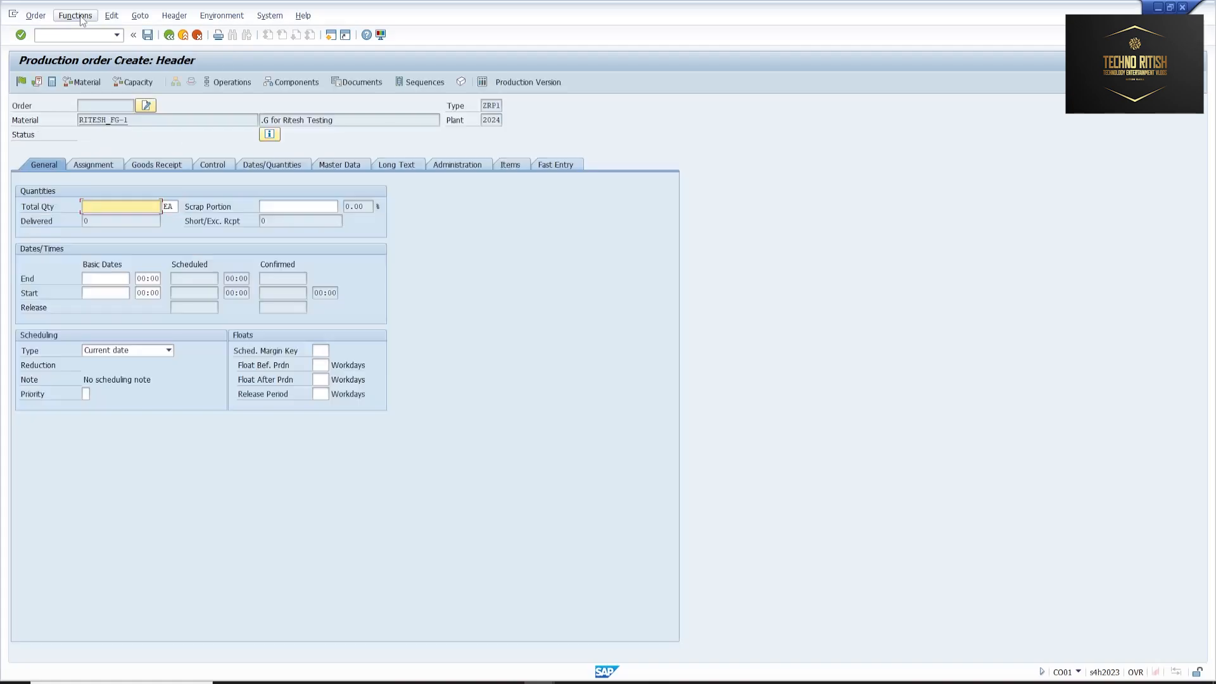
{"action": "type", "text": "12"}
{"action": "key", "text": "Return"}
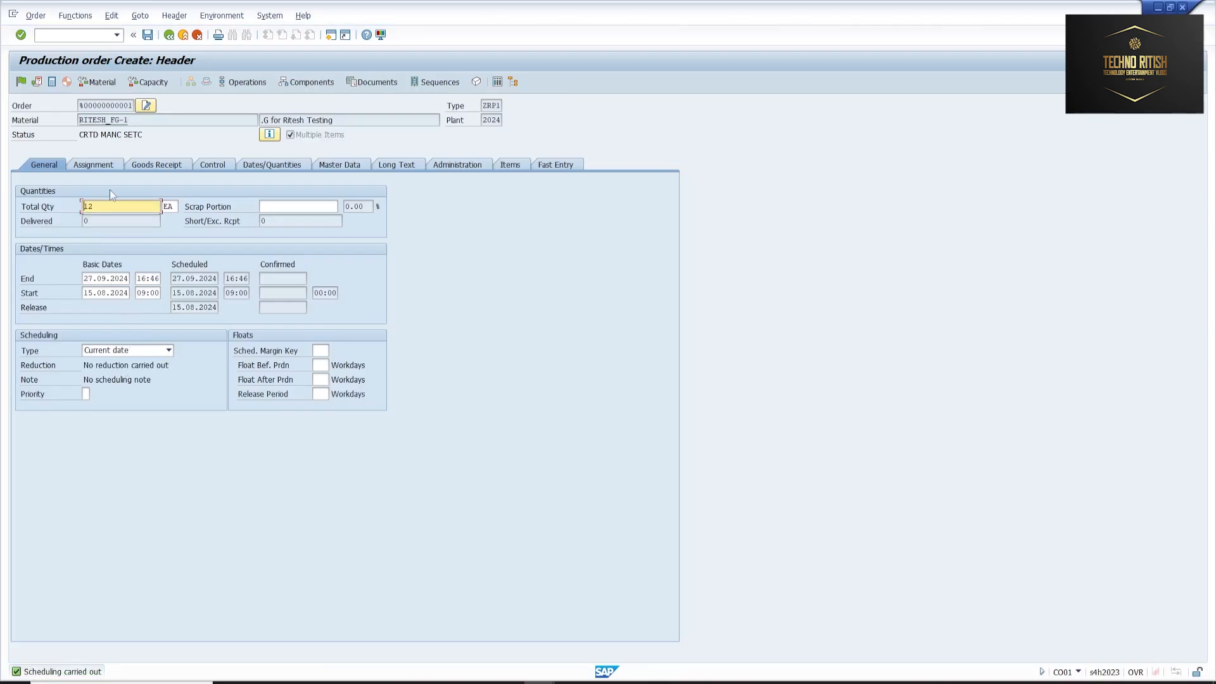
Release the production order, check the inspection lot in its assignment data, and save the order.
{"action": "left_click", "coordinate": [108, 166]}
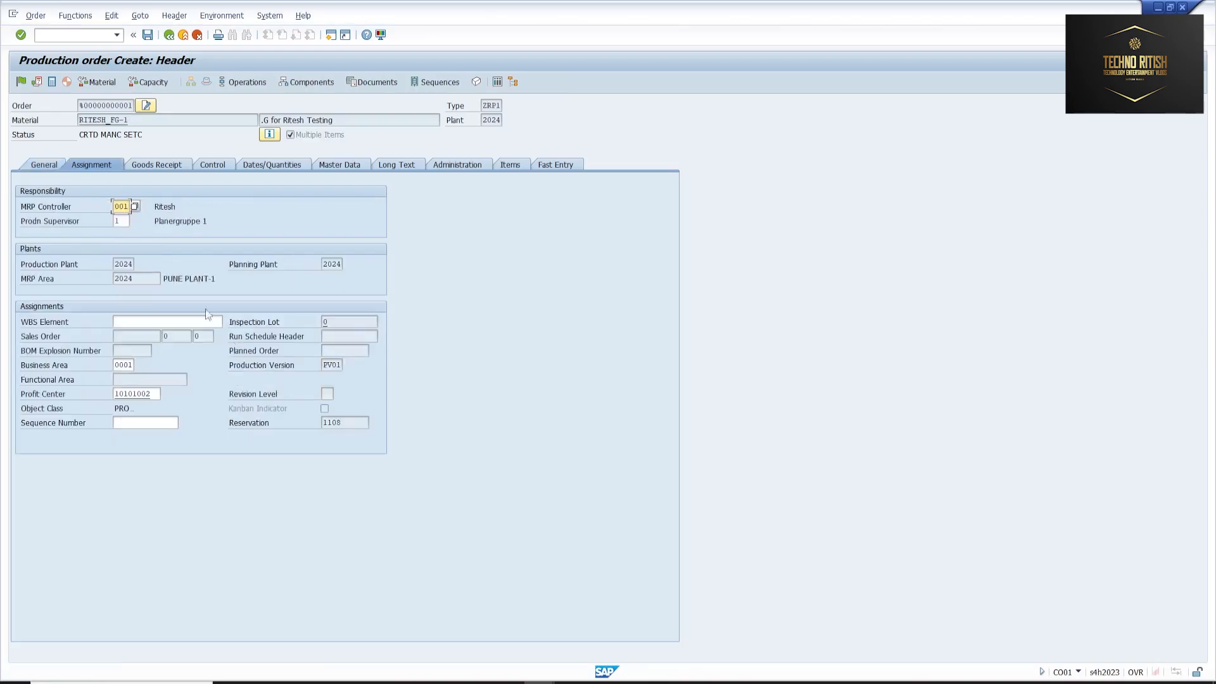
{"action": "left_click", "coordinate": [350, 324]}
{"action": "left_click", "coordinate": [21, 81]}
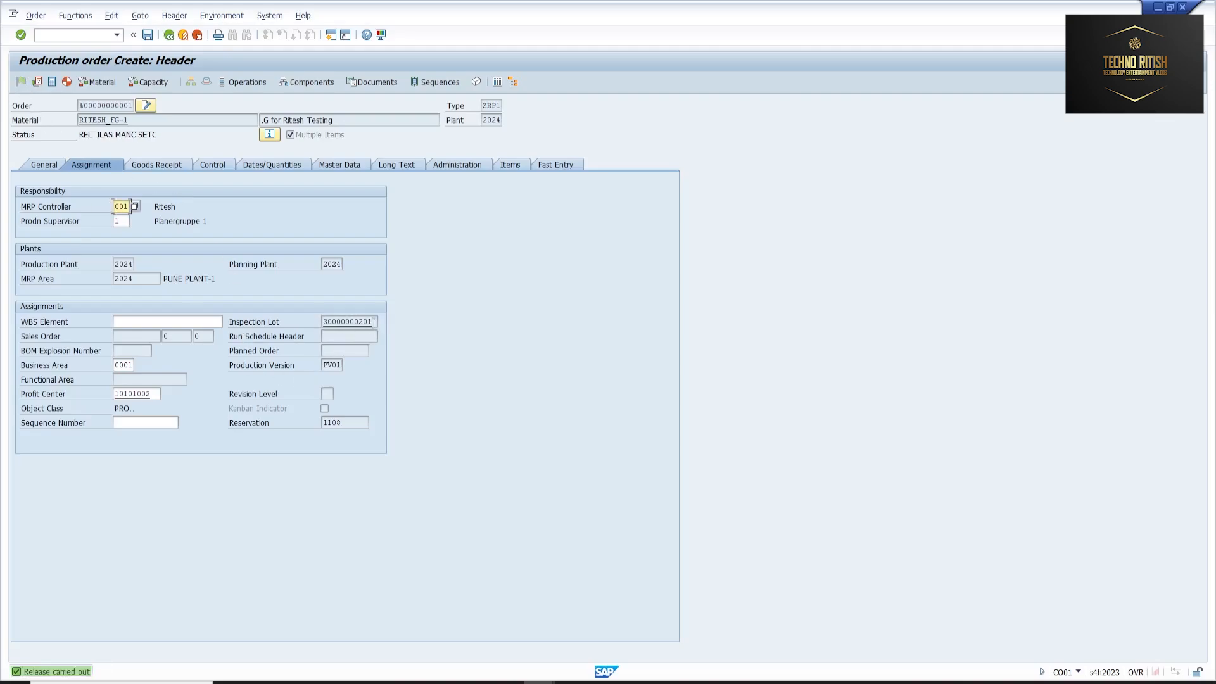
{"action": "left_click_drag", "start_coordinate": [374, 322], "coordinate": [316, 319]}
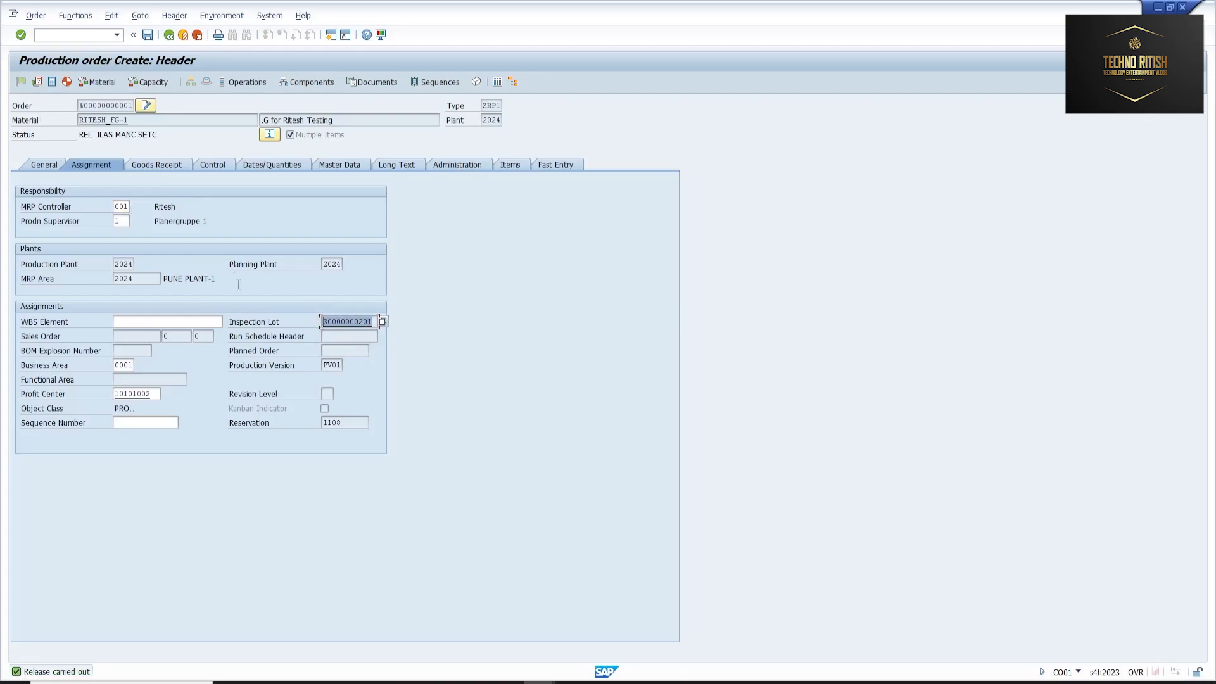
{"action": "left_click", "coordinate": [148, 34]}
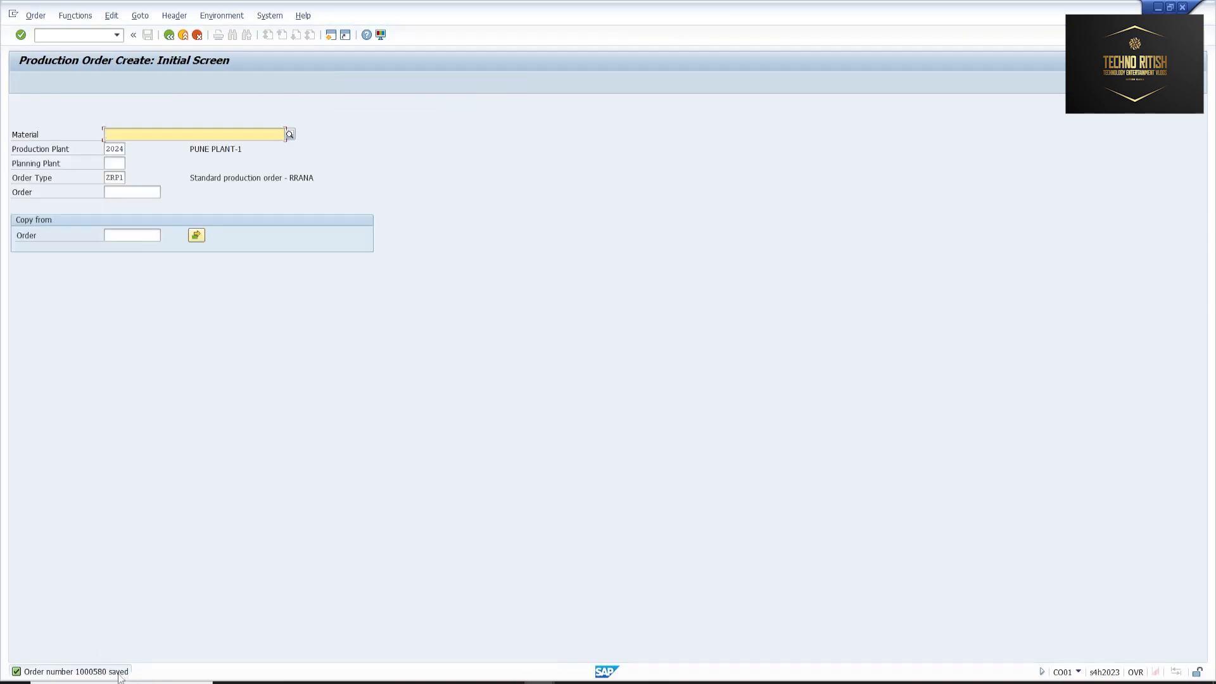
Display the saved production order and copy the inspection lot number from its assignment data.
{"action": "left_click", "coordinate": [36, 15]}
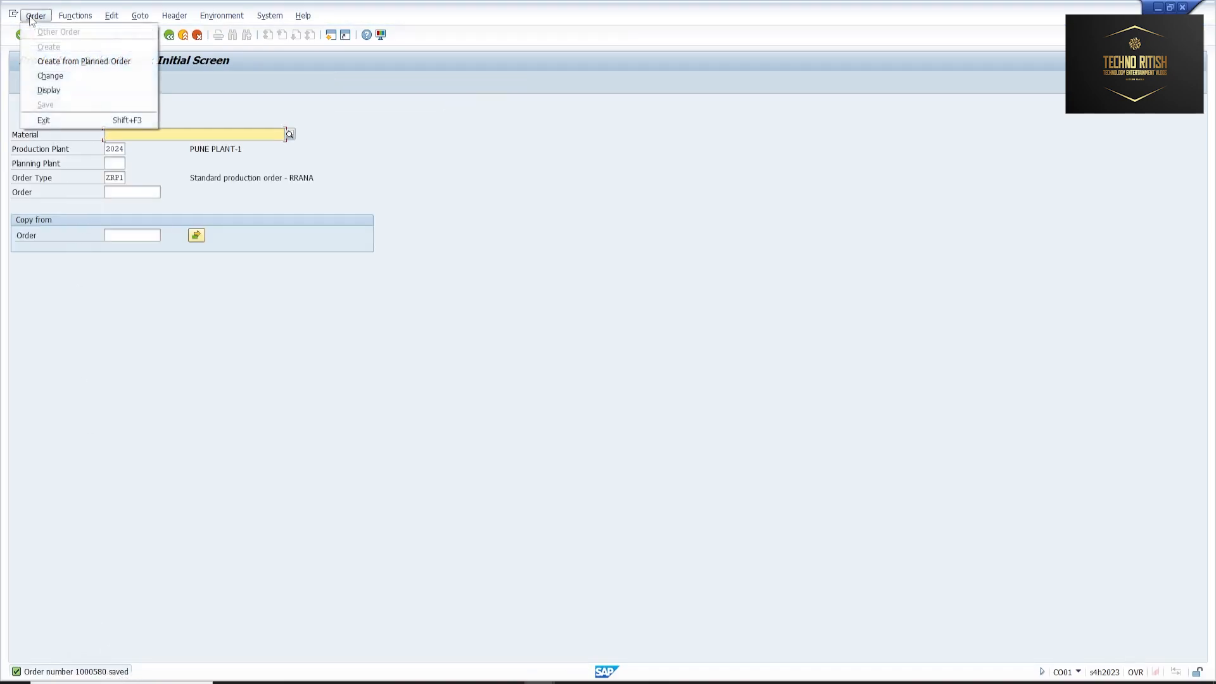
{"action": "left_click", "coordinate": [69, 88]}
{"action": "key", "text": "Return"}
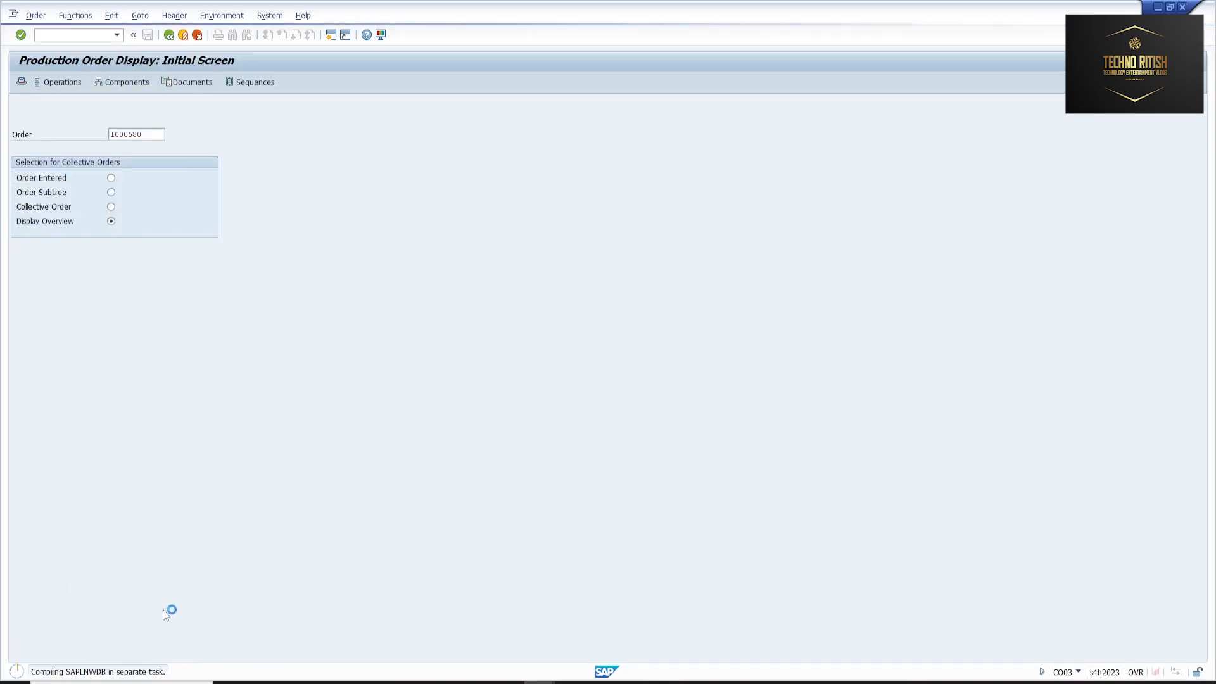
{"action": "left_click", "coordinate": [90, 165]}
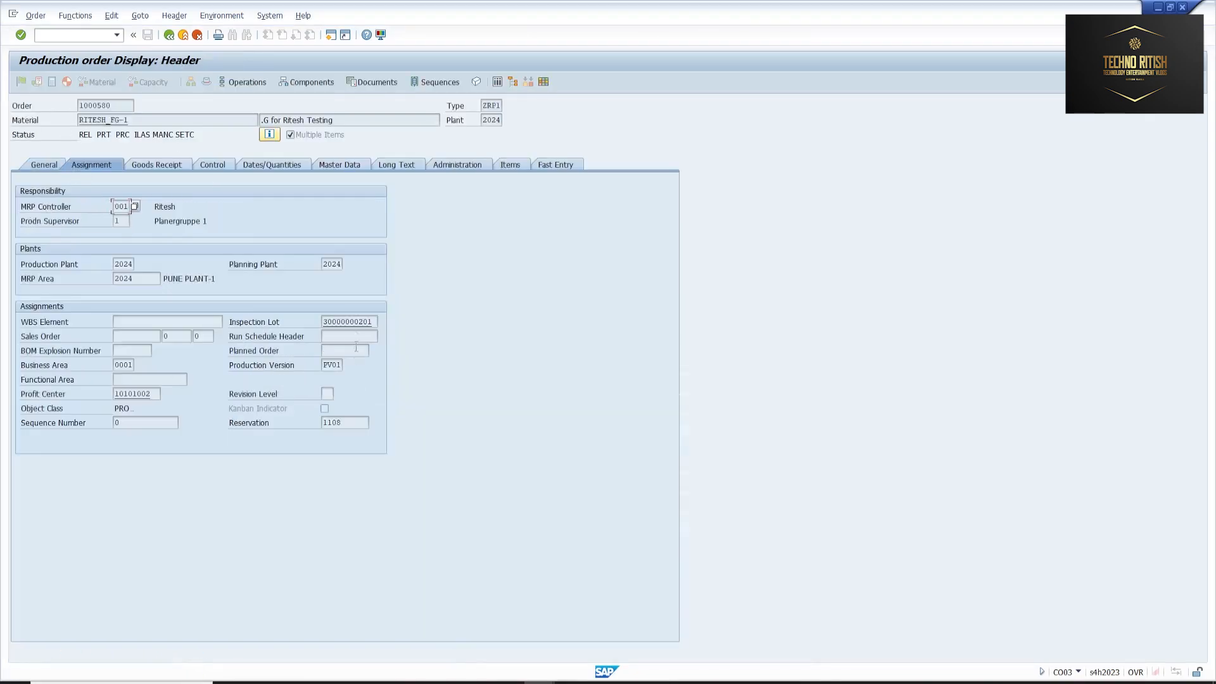
{"action": "left_click", "coordinate": [372, 322]}
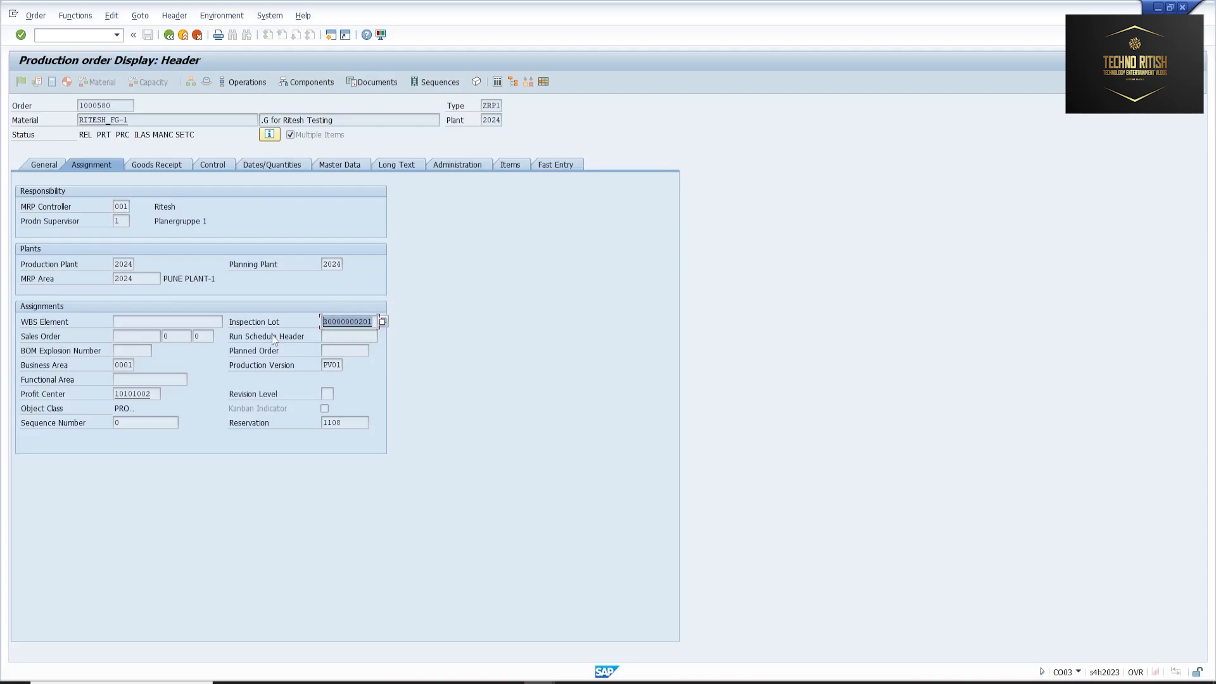
{"action": "key", "text": "ctrl+c"}
List plant 2024's inspection lots without a usage decision in transaction QA32 and widen the Inspection Lot column to fit the full number.
{"action": "left_click", "coordinate": [64, 36]}
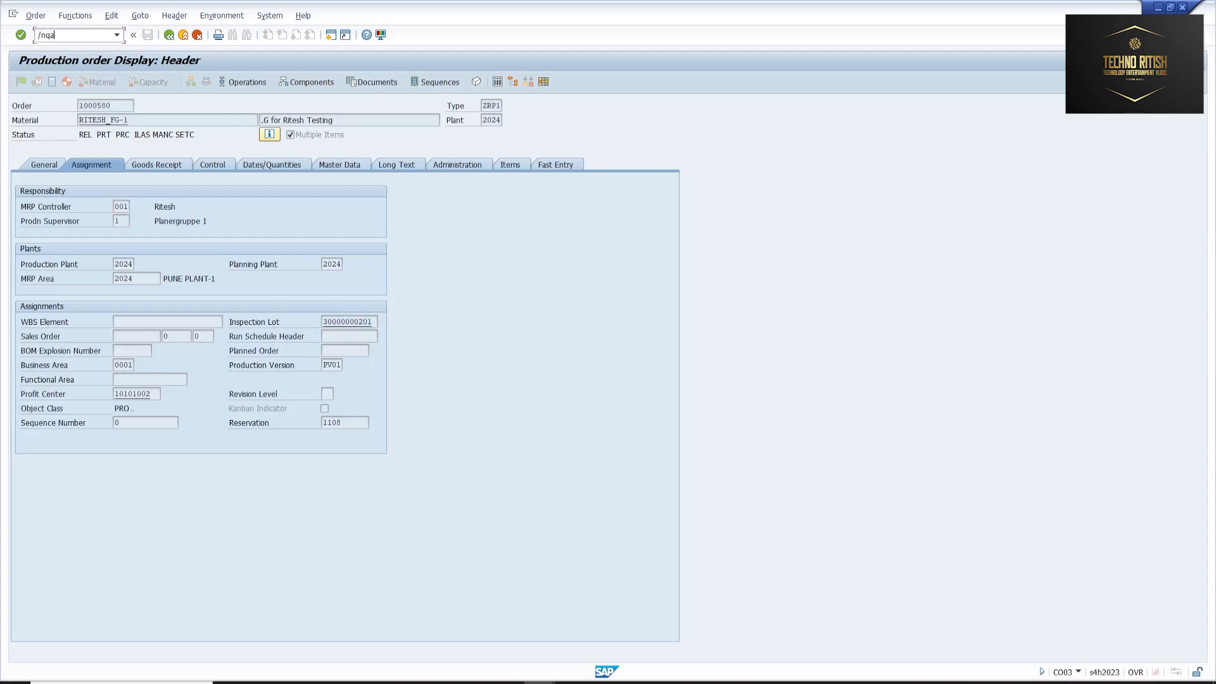
{"action": "key", "text": "Return"}
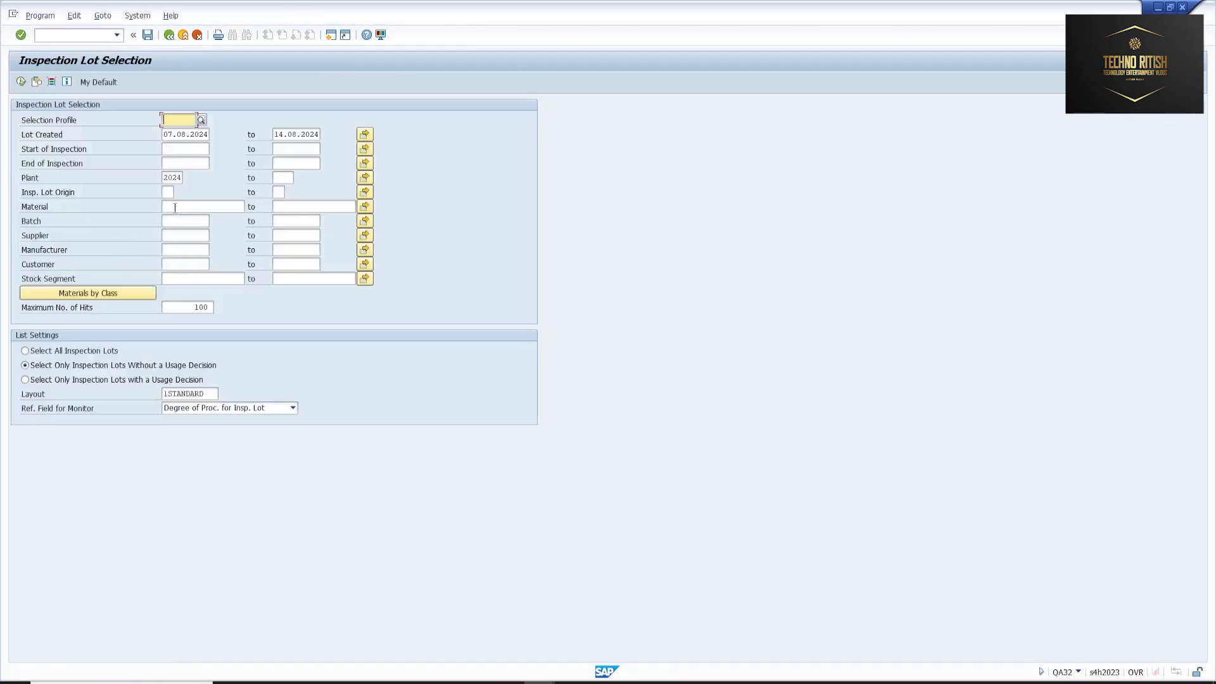
{"action": "left_click", "coordinate": [182, 204]}
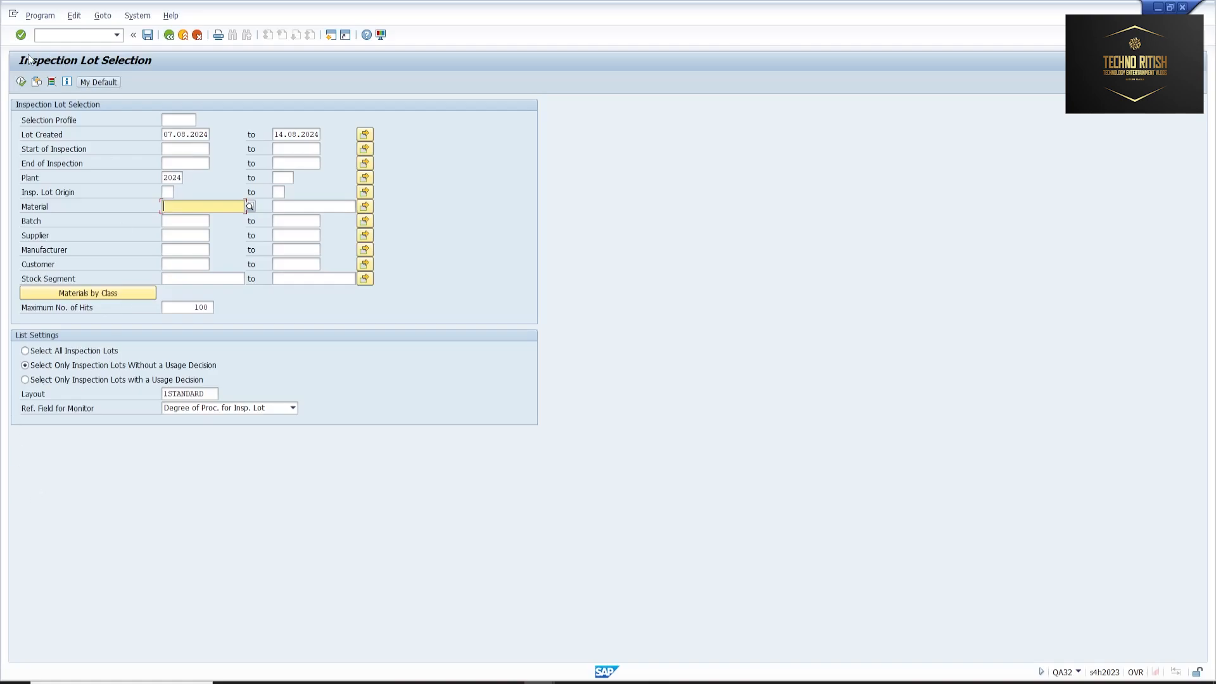
{"action": "left_click", "coordinate": [21, 82]}
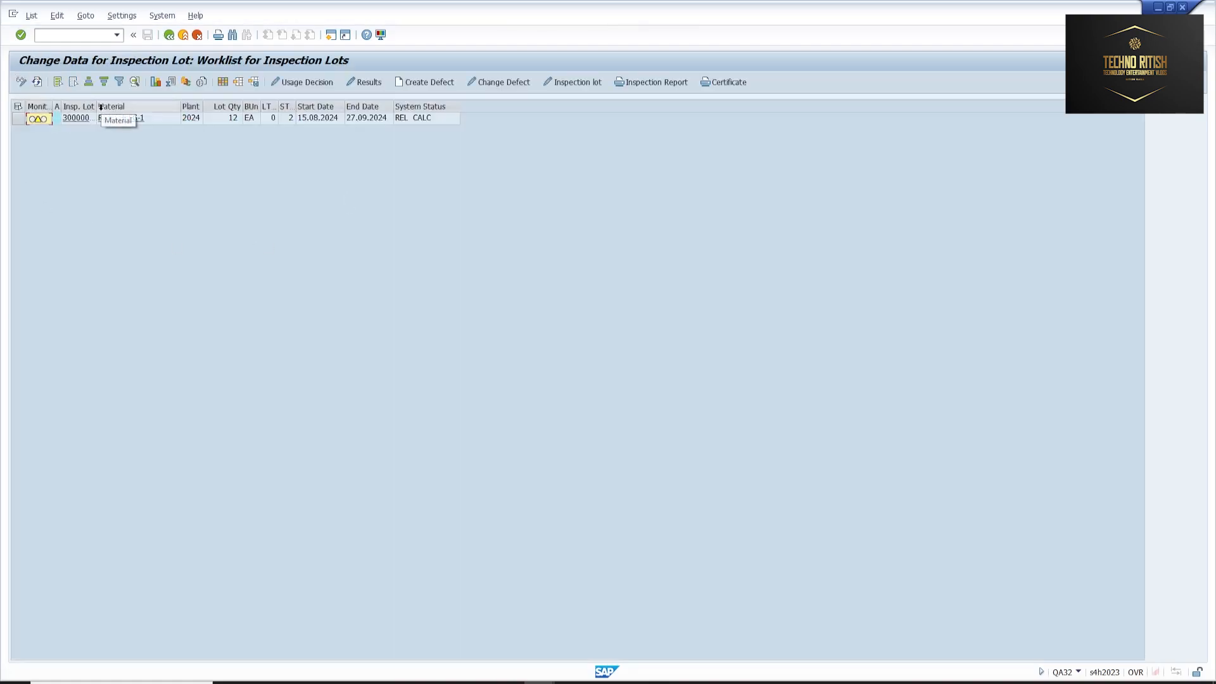
{"action": "left_click_drag", "start_coordinate": [97, 107], "coordinate": [248, 119]}
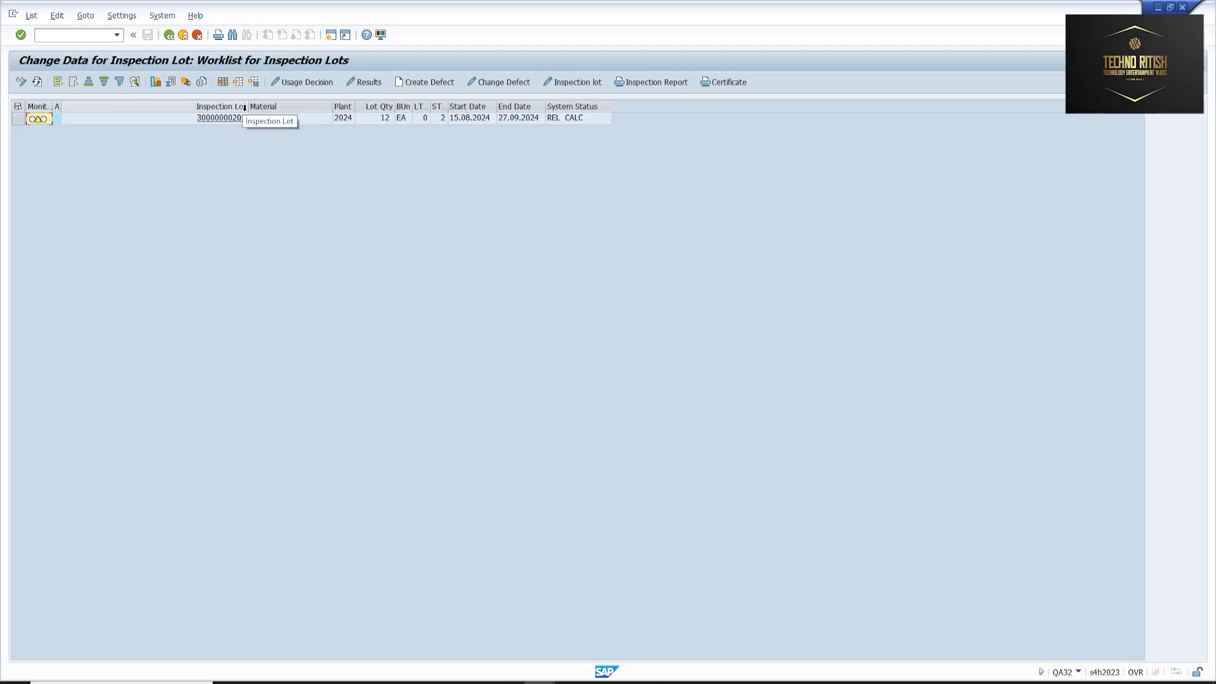
{"action": "left_click_drag", "start_coordinate": [247, 105], "coordinate": [136, 106]}
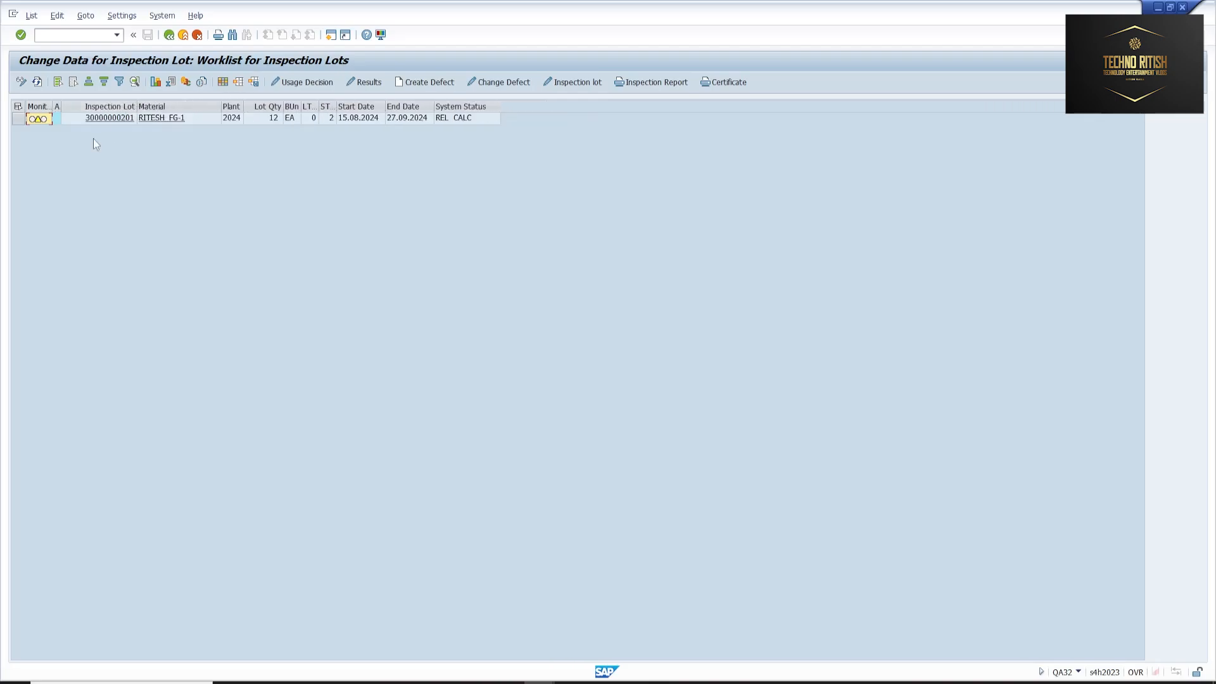
Open results recording for the RITESH_FG-1 inspection lot from the worklist.
{"action": "left_click", "coordinate": [18, 118]}
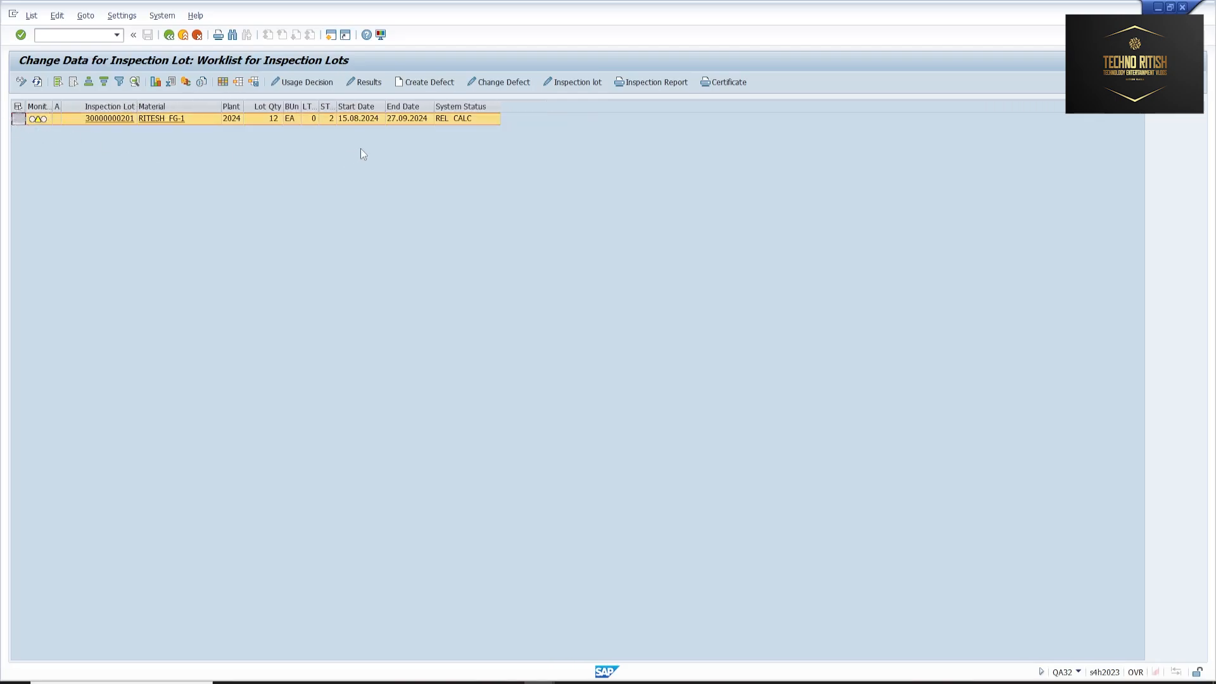
{"action": "left_click", "coordinate": [369, 83]}
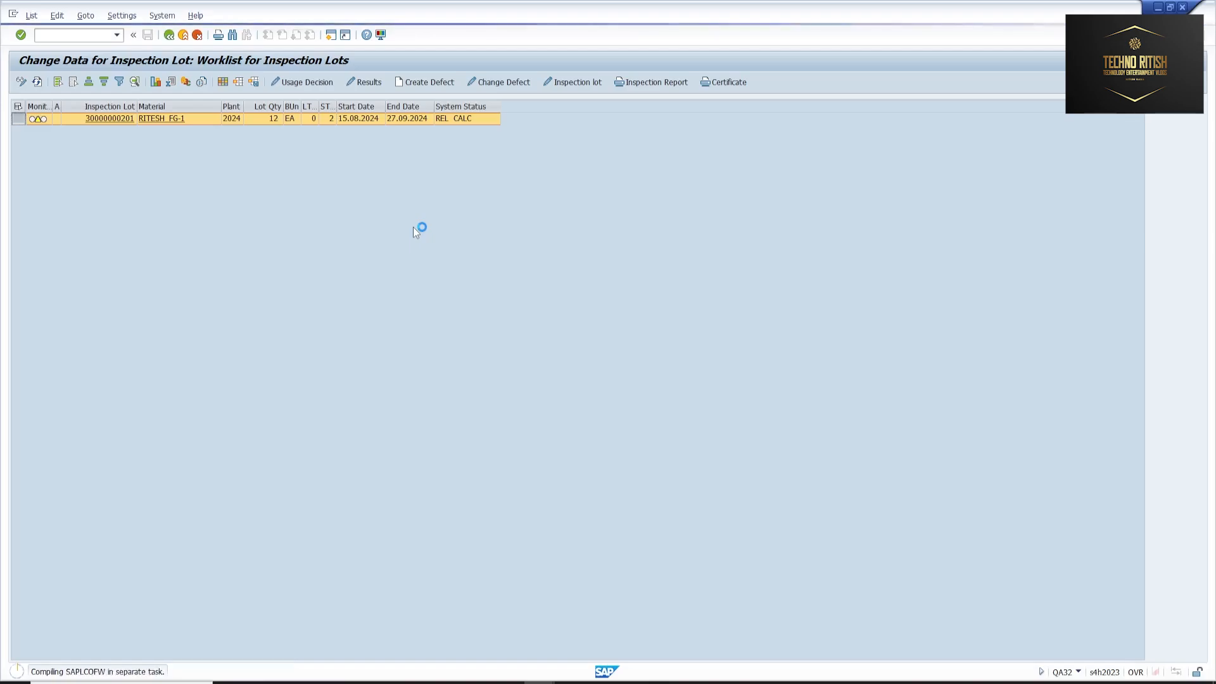
{"action": "left_click", "coordinate": [570, 683]}
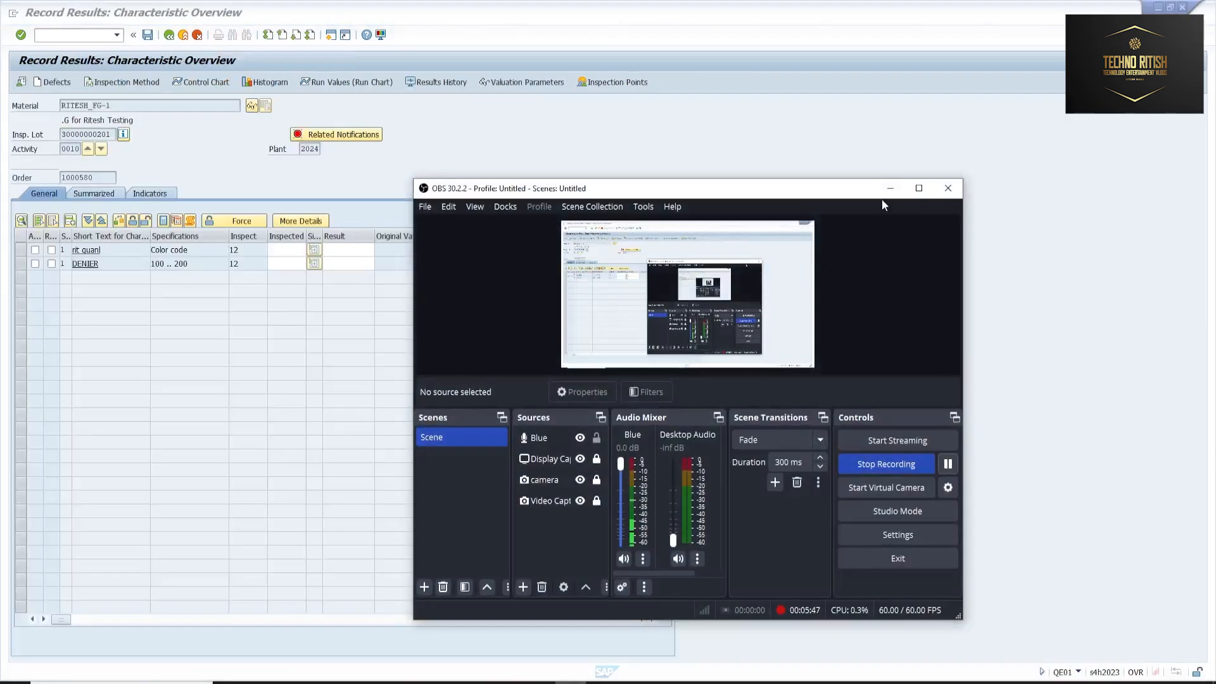
{"action": "left_click", "coordinate": [890, 188]}
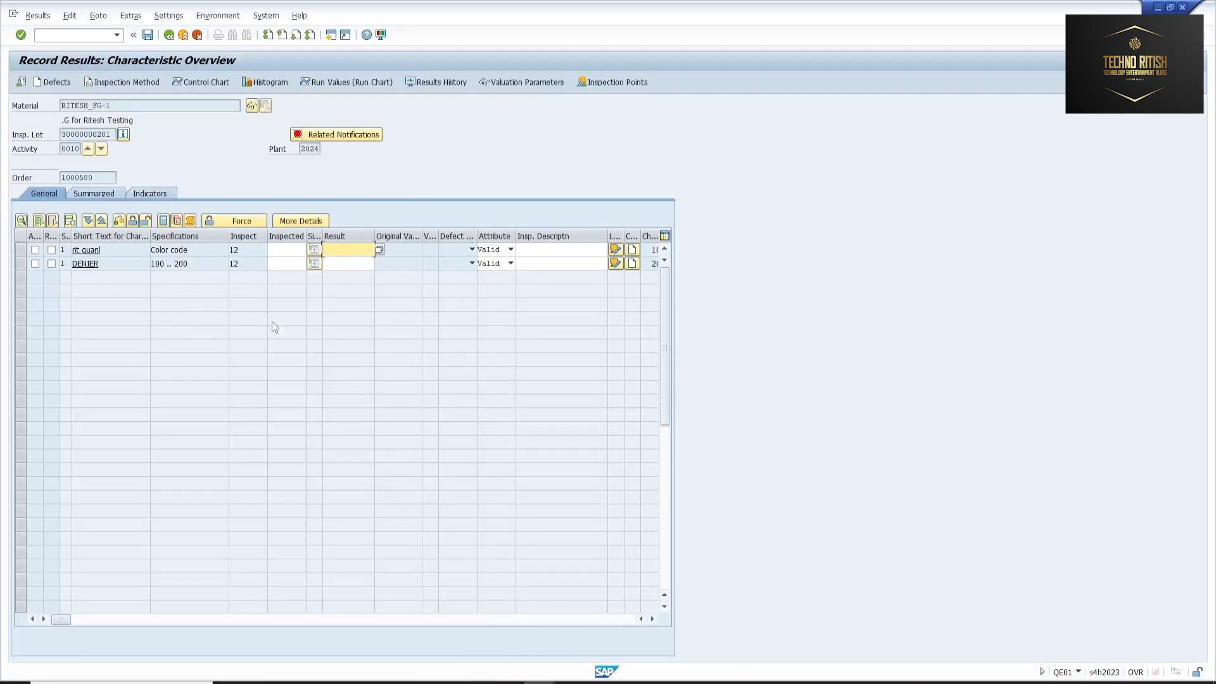
Record the results of the 12 EA lot: code 1 Red for rit quanl and 150 for DENIER.
{"action": "left_click", "coordinate": [378, 249]}
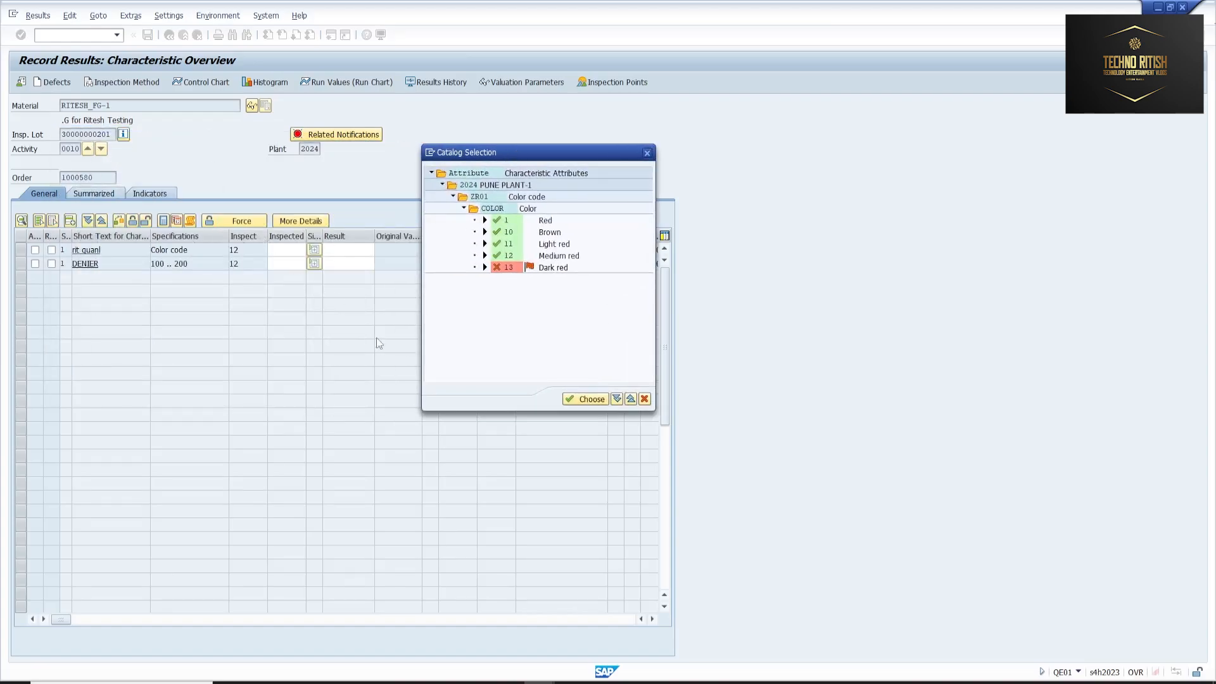
{"action": "double_click", "coordinate": [498, 222]}
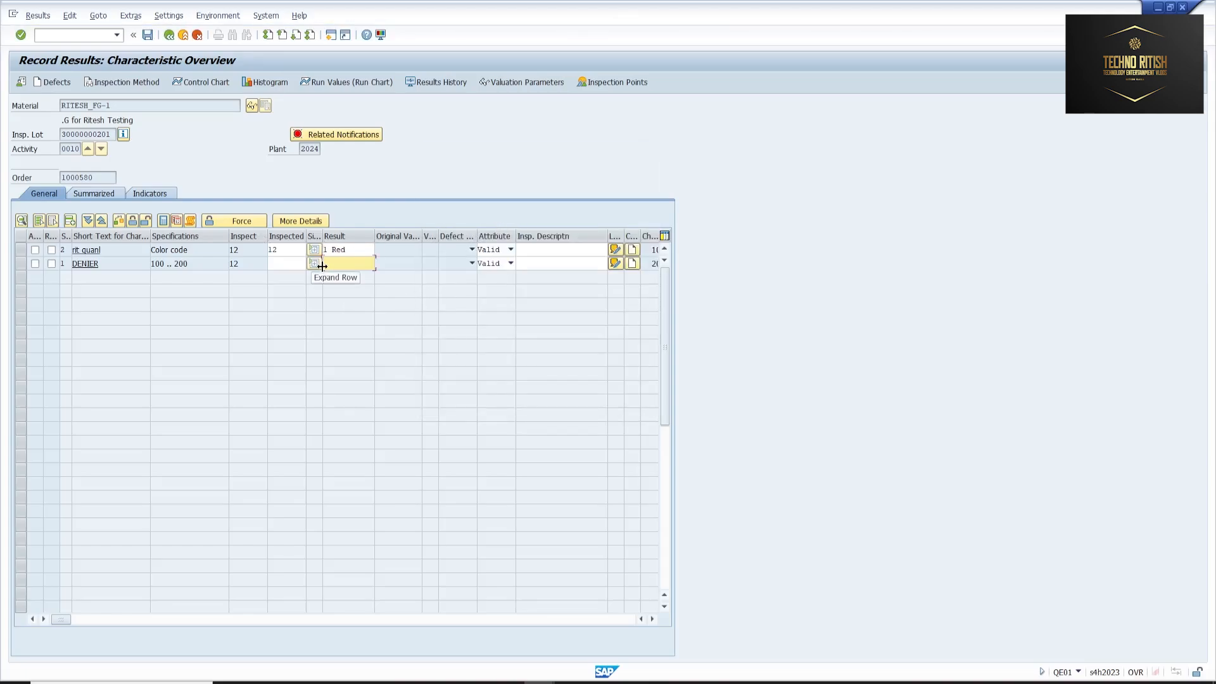
{"action": "type", "text": "150"}
{"action": "key", "text": "Return"}
Close the rit quanl and DENIER characteristics with the valuation Accept and save the lot's results.
{"action": "left_click", "coordinate": [135, 223]}
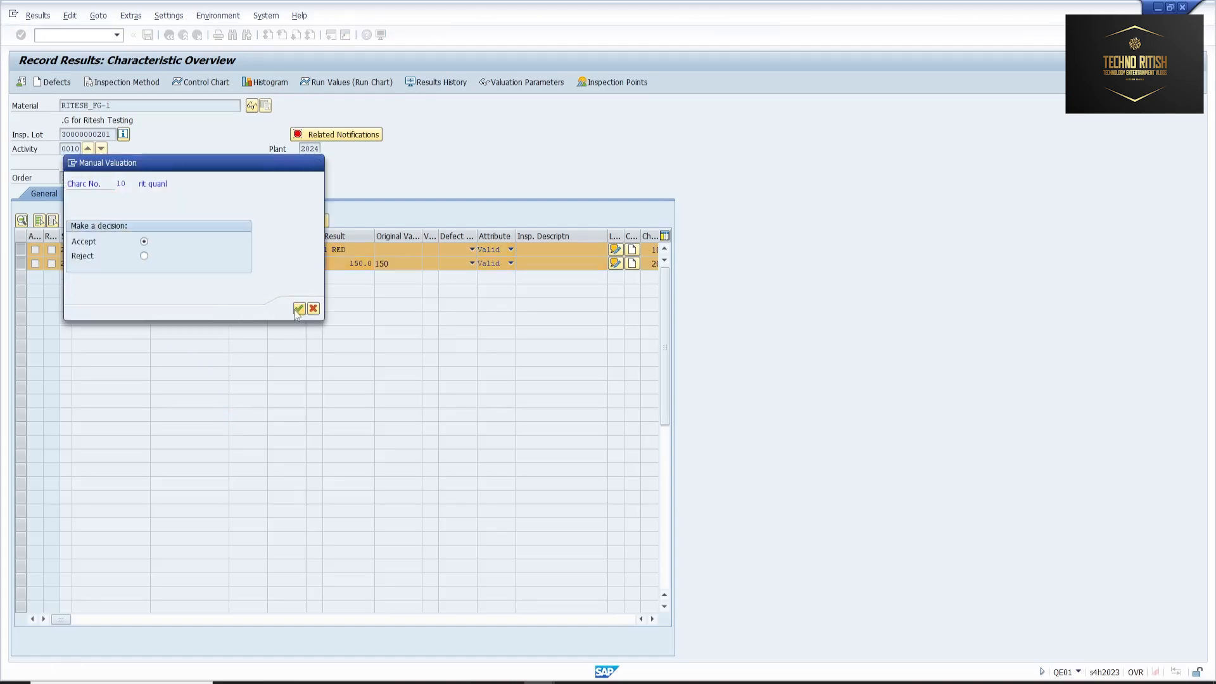
{"action": "left_click", "coordinate": [299, 308]}
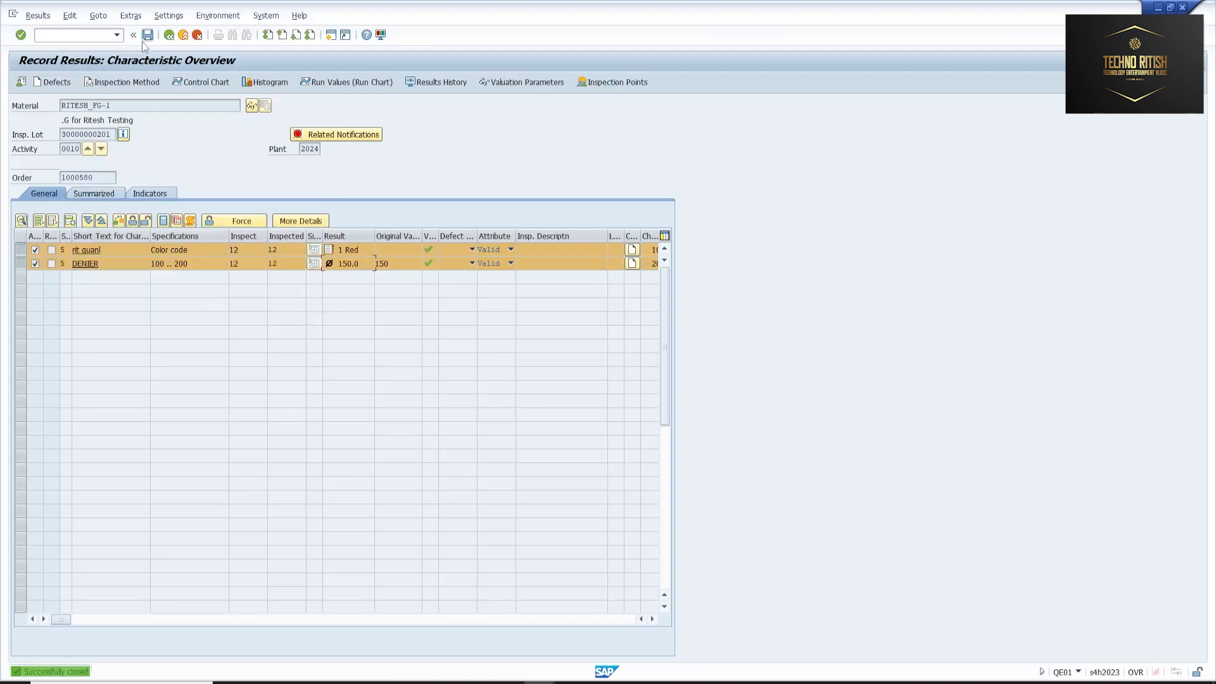
{"action": "left_click", "coordinate": [146, 37]}
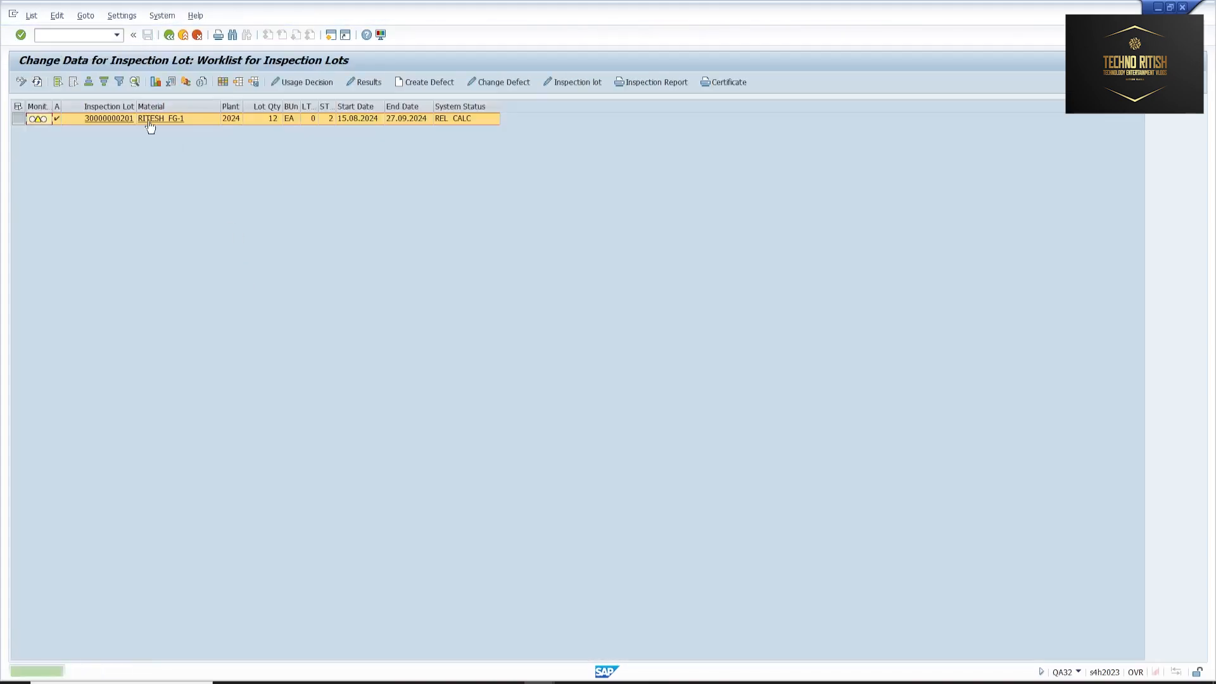
Refresh the inspection lot worklist and widen the Monitor column to show its full heading.
{"action": "left_click", "coordinate": [37, 82]}
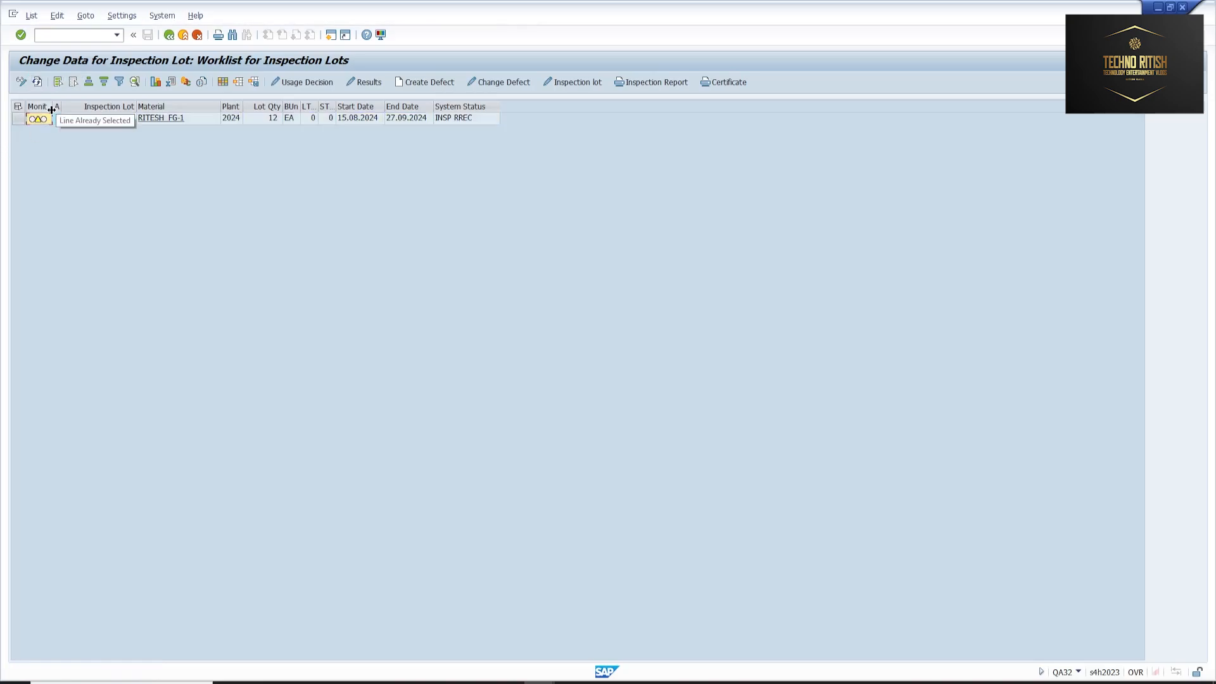
{"action": "left_click_drag", "start_coordinate": [51, 110], "coordinate": [58, 110]}
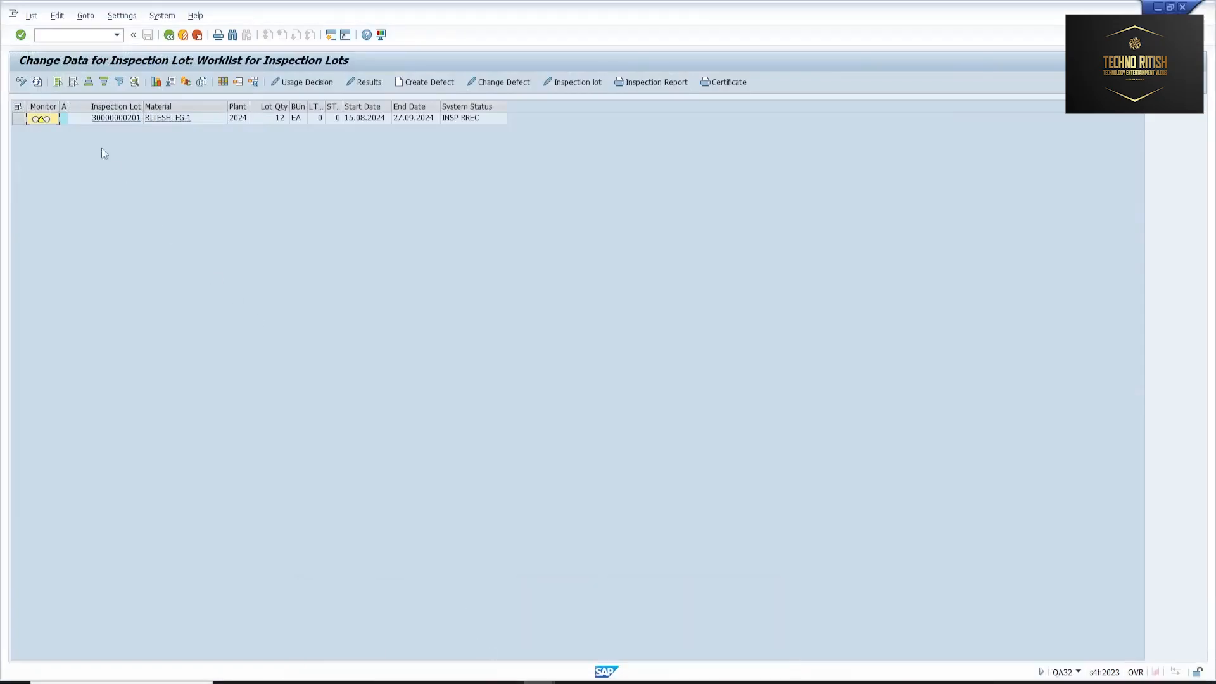
Switch to another SAP session and start production order creation with transaction CO01.
{"action": "mouse_move", "coordinate": [541, 682]}
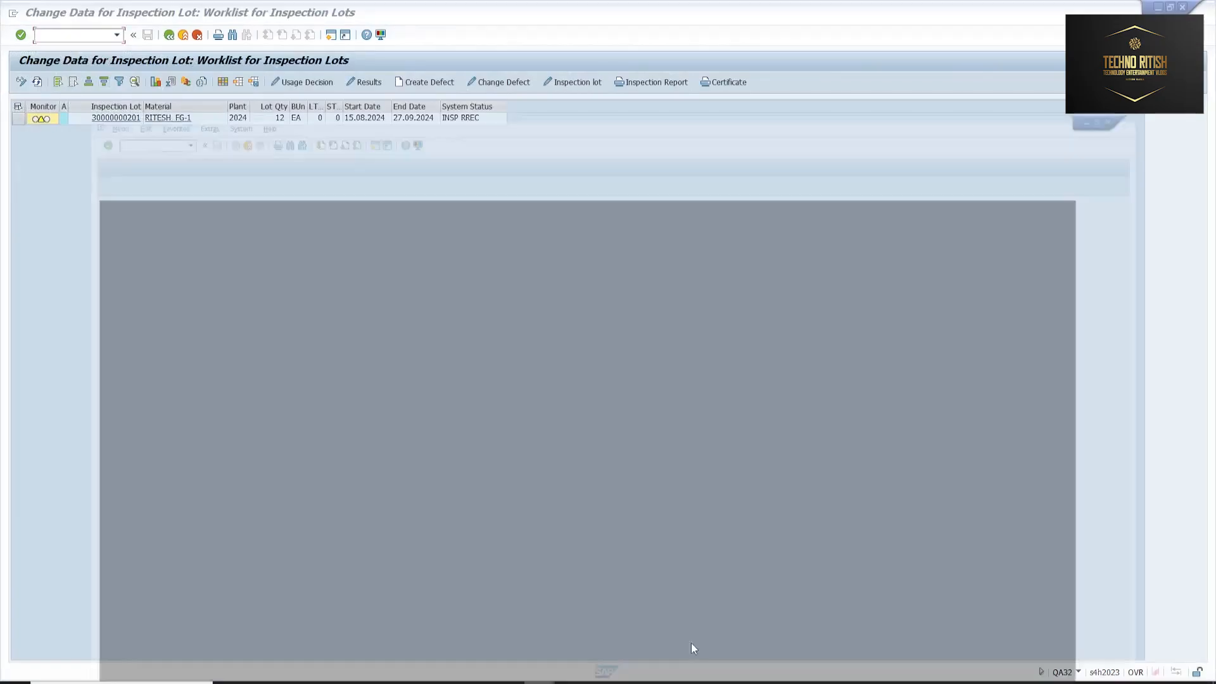
{"action": "left_click", "coordinate": [692, 646]}
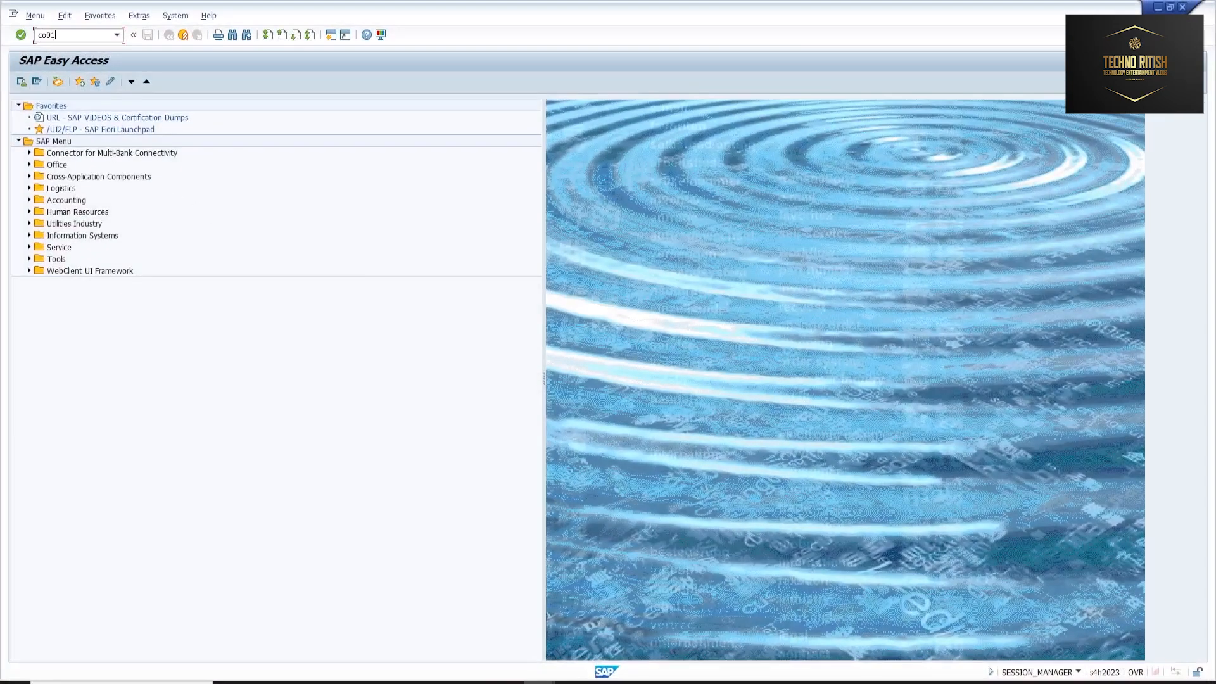
{"action": "type", "text": "co01"}
{"action": "key", "text": "Return"}
Create a production order for material RITESH_FG-1 in plant 2024 with order type ZRP1 and a total quantity of 13 EA.
{"action": "key", "text": "Down"}
{"action": "key", "text": "Down"}
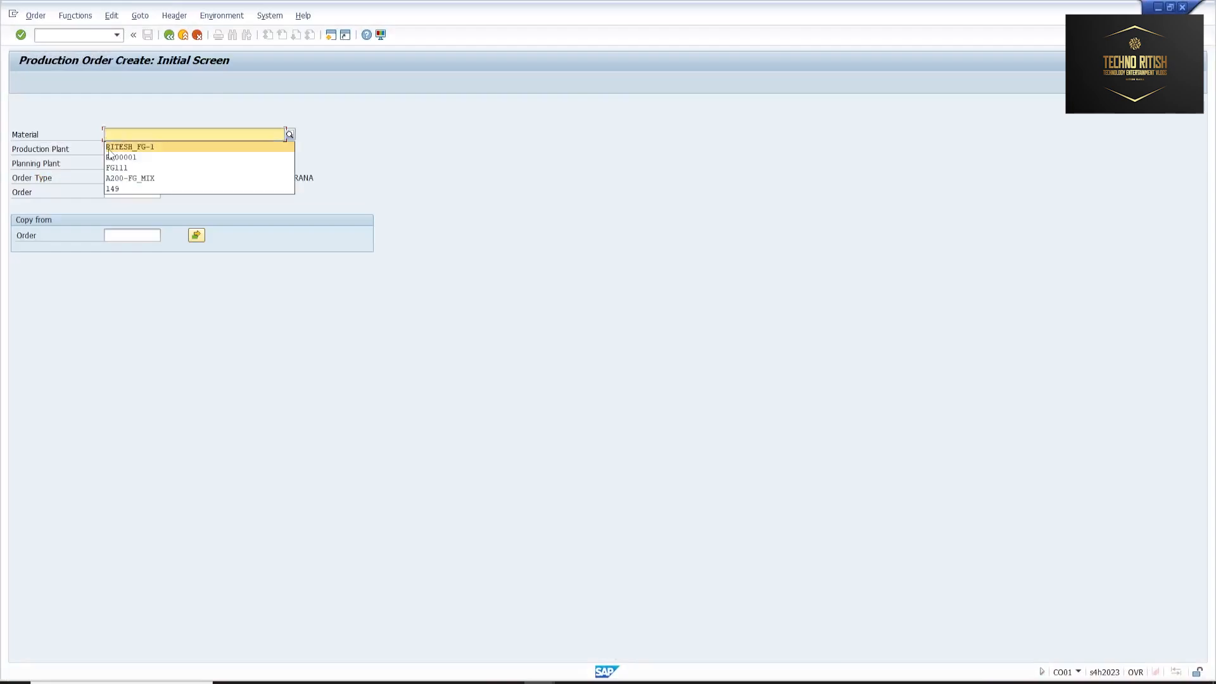
{"action": "key", "text": "Return"}
{"action": "key", "text": "Tab"}
{"action": "key", "text": "Tab"}
{"action": "key", "text": "Tab"}
{"action": "key", "text": "Down"}
{"action": "key", "text": "Return"}
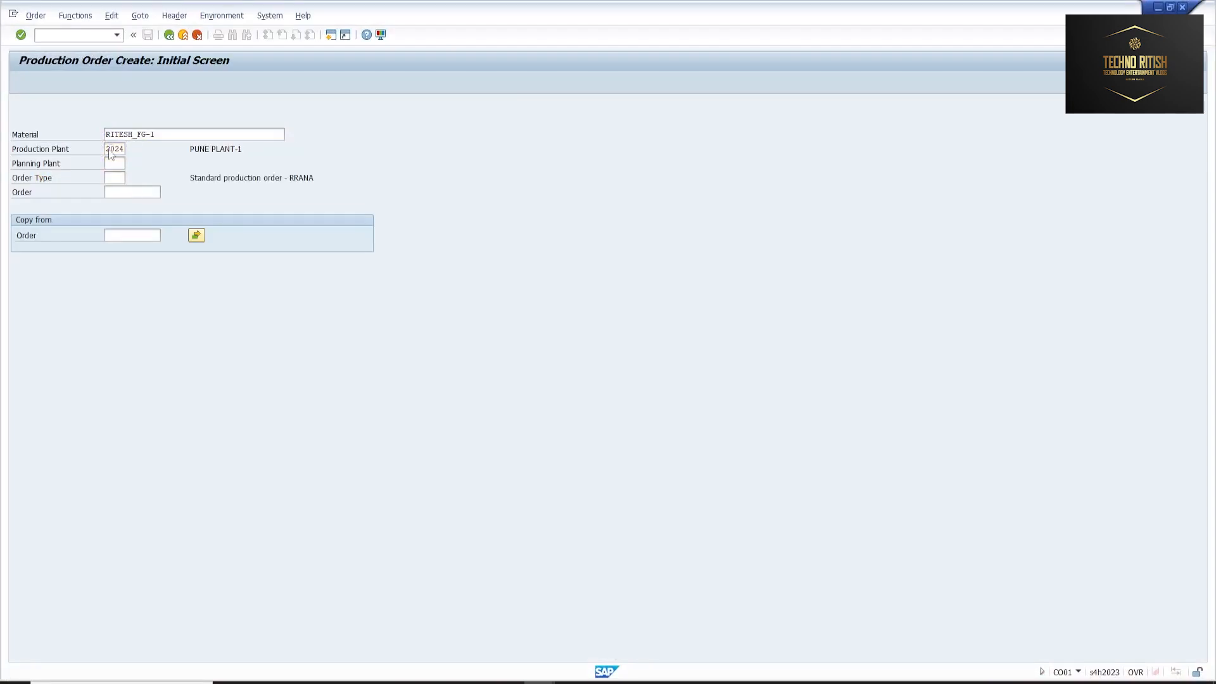
{"action": "key", "text": "Return"}
{"action": "type", "text": "13"}
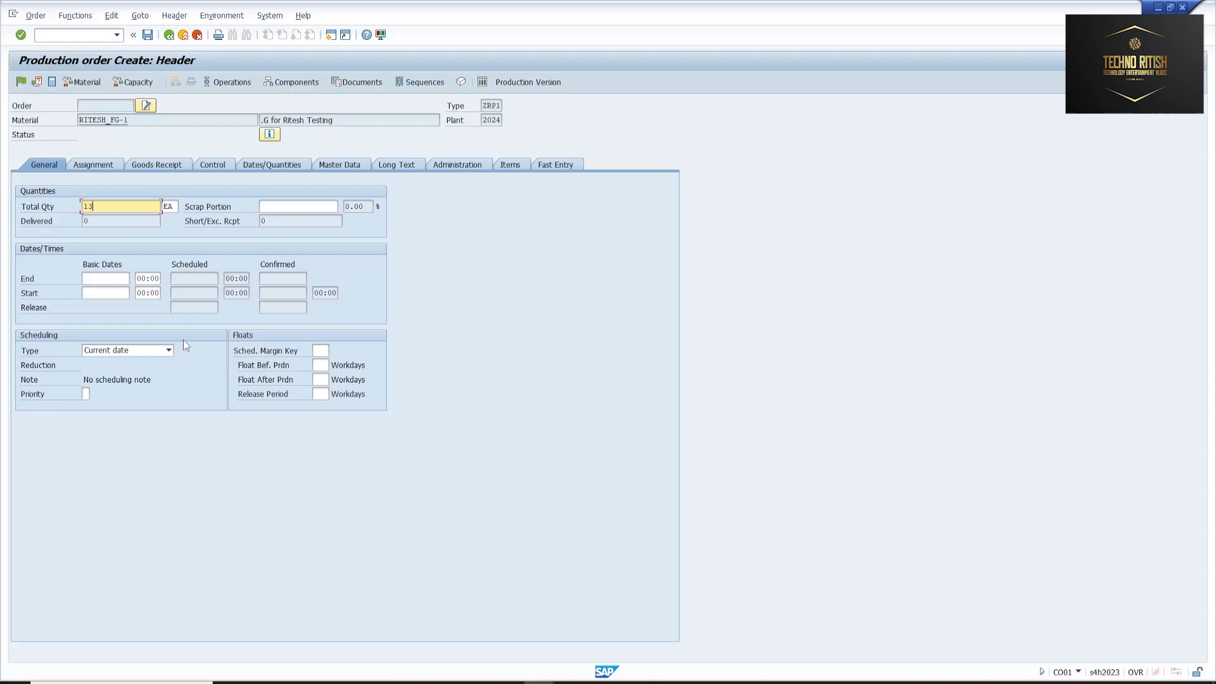
{"action": "key", "text": "Return"}
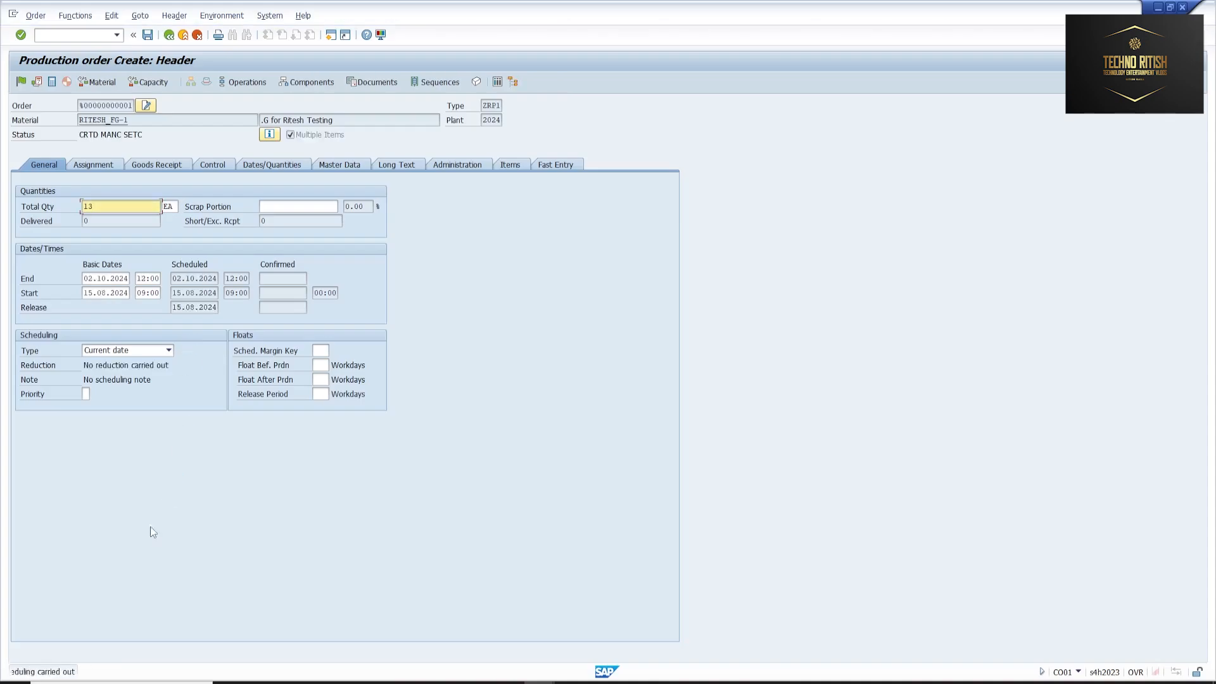
Release the new production order from its assignment data, check the inspection lot there, and save the order.
{"action": "left_click", "coordinate": [83, 162]}
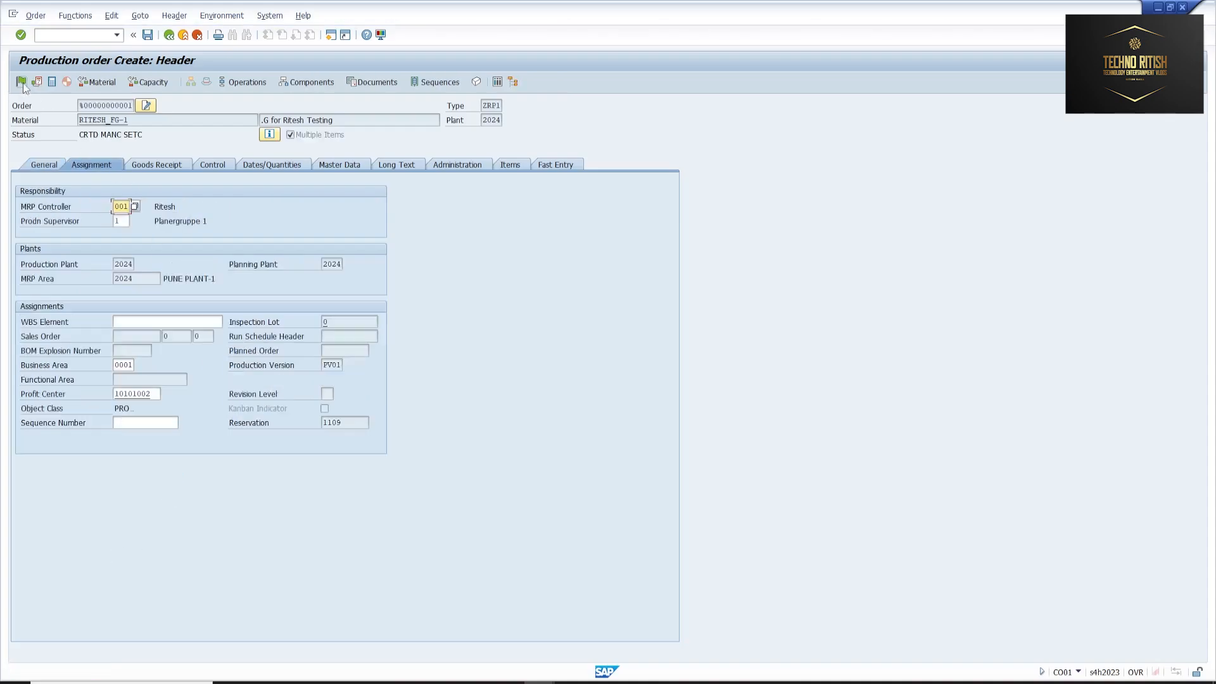
{"action": "key", "text": "ctrl+F4"}
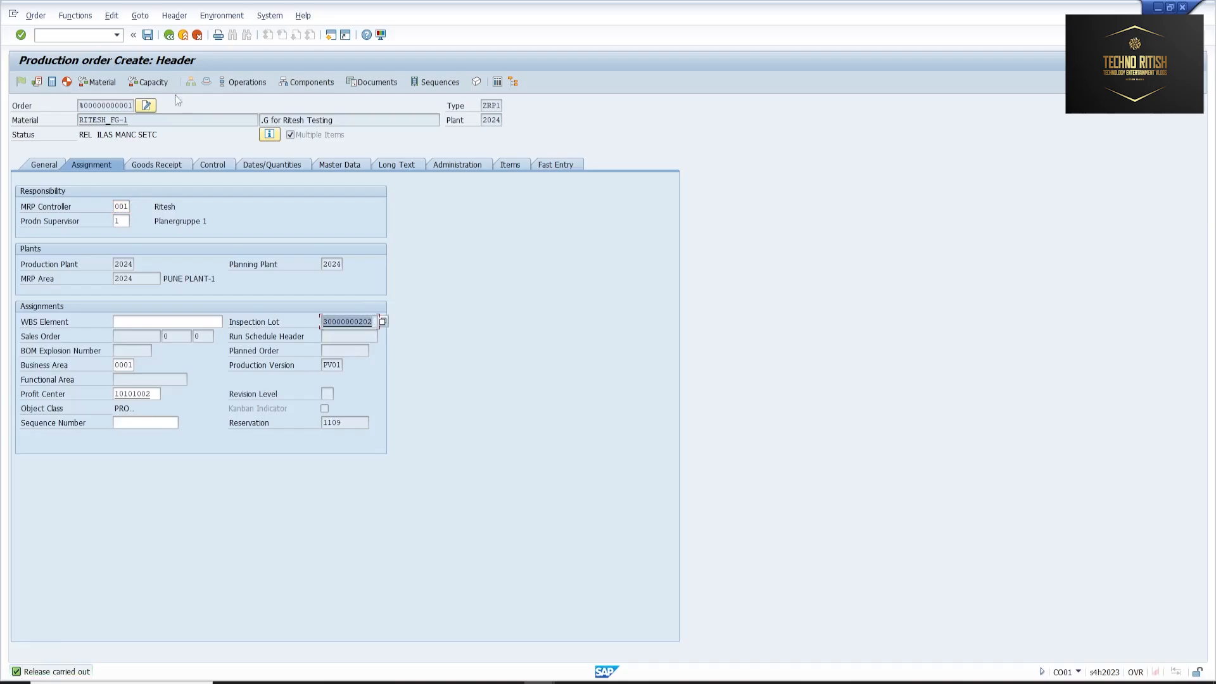
{"action": "left_click", "coordinate": [147, 34]}
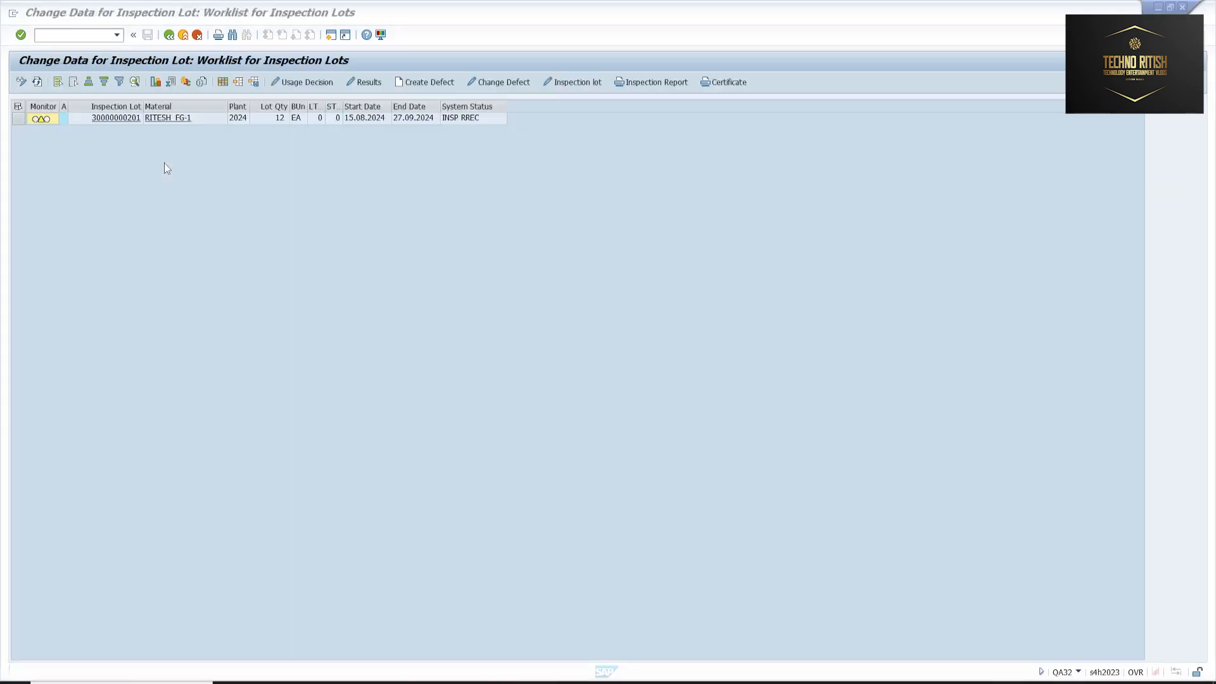
Return to the inspection lot worklist, refresh it, and widen the Inspection Lot column.
{"action": "left_click", "coordinate": [36, 82]}
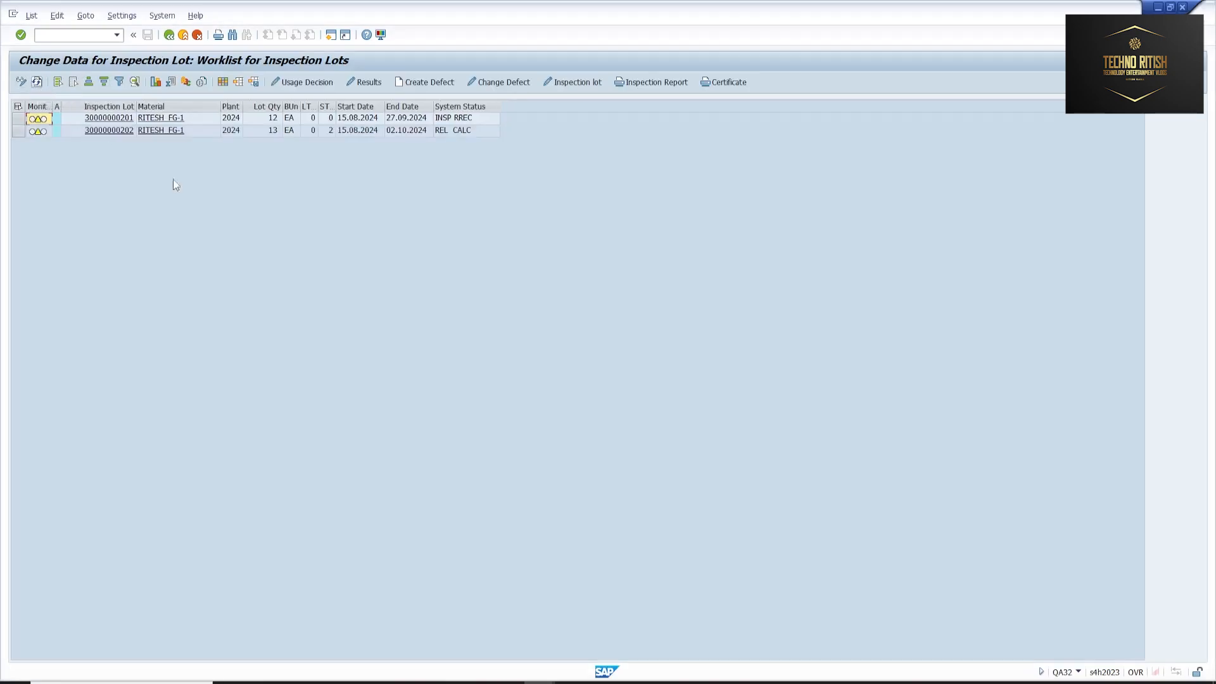
{"action": "left_click", "coordinate": [20, 131]}
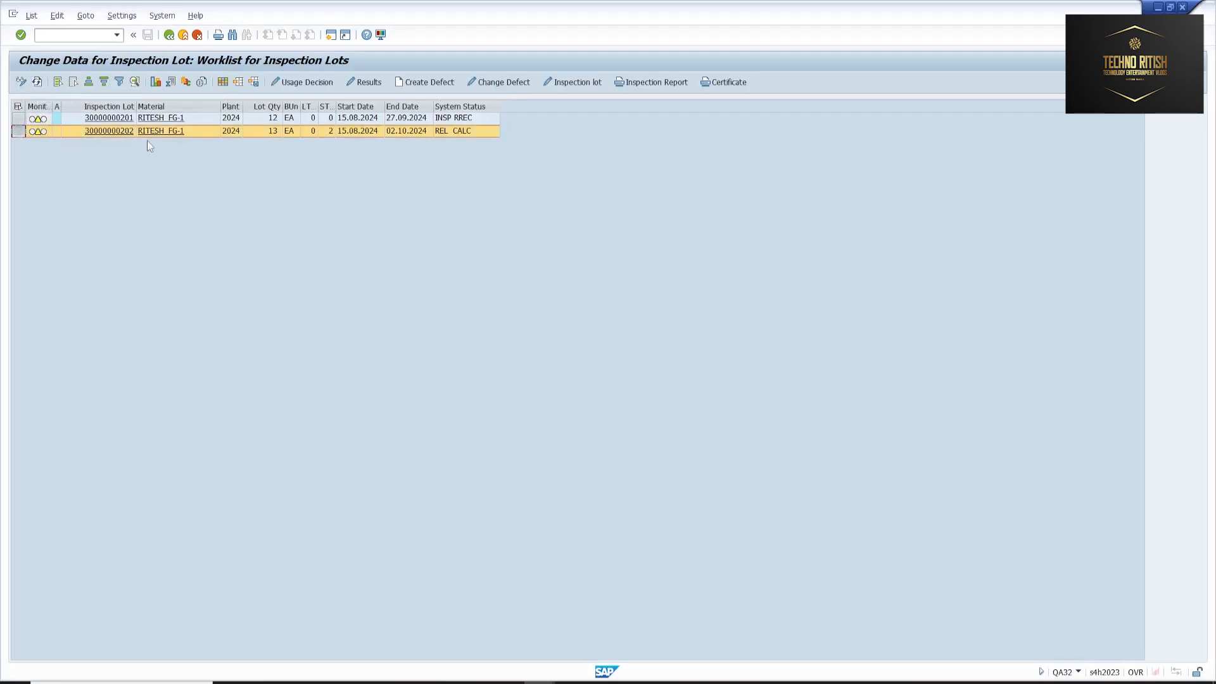
{"action": "left_click_drag", "start_coordinate": [136, 108], "coordinate": [150, 112]}
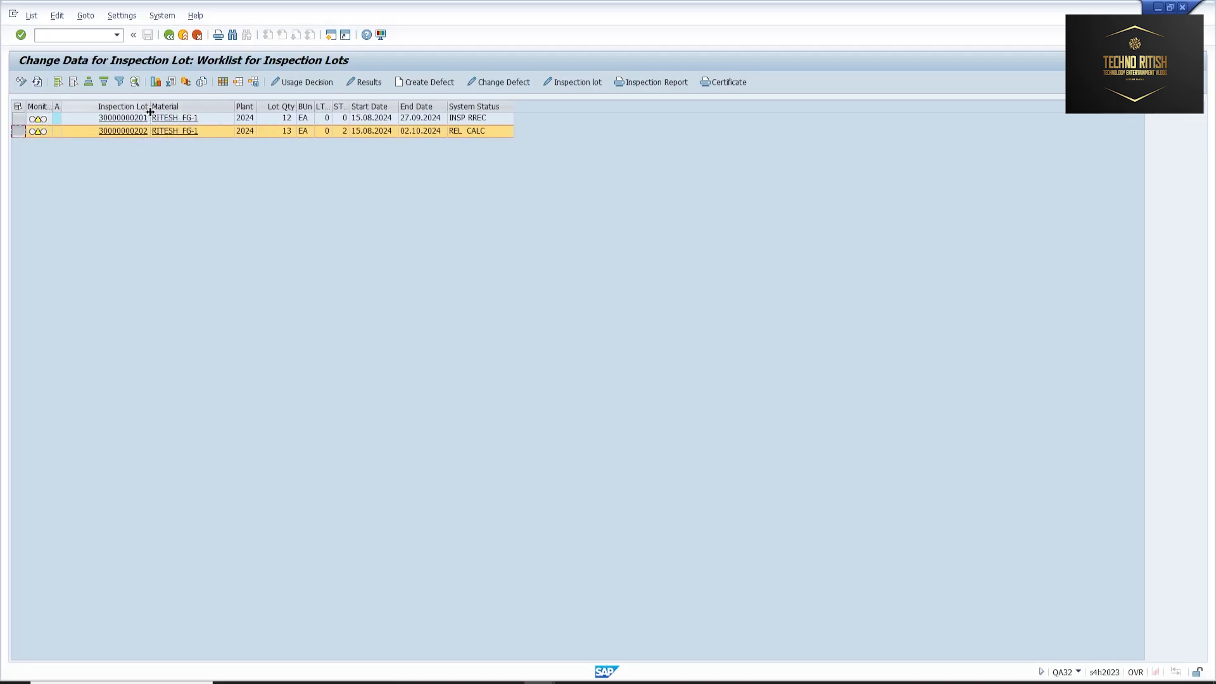
Review the recorded results of the 12 EA inspection lot and return to the worklist.
{"action": "left_click", "coordinate": [17, 120]}
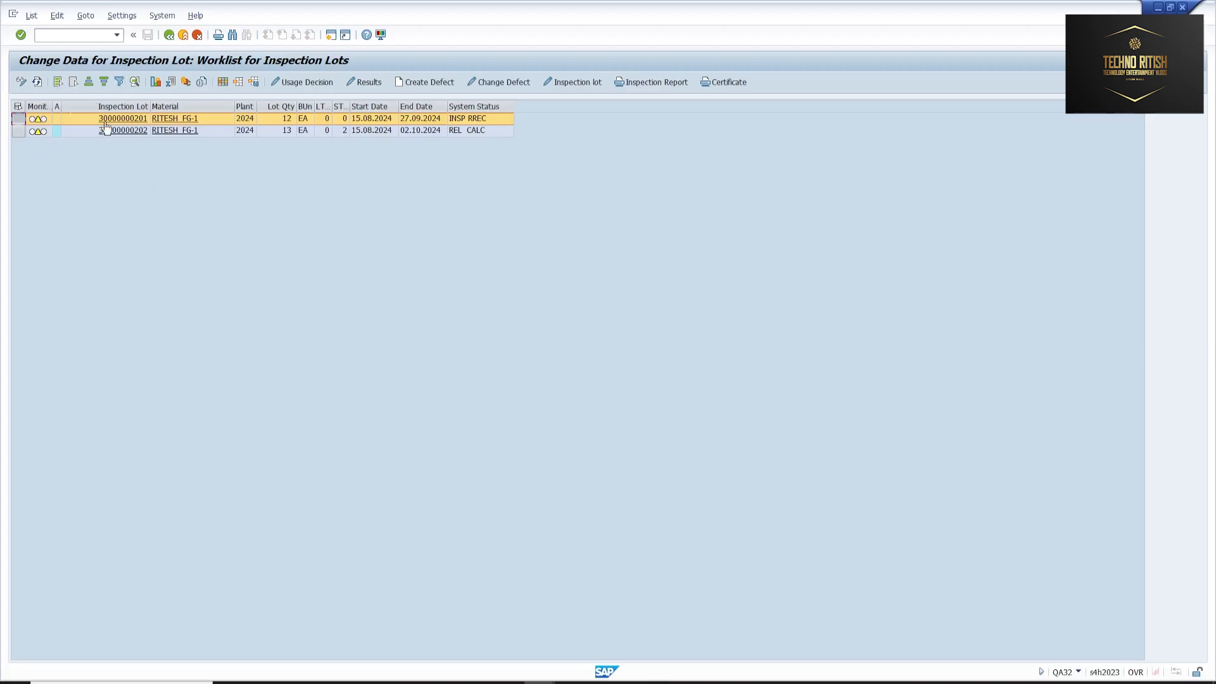
{"action": "left_click", "coordinate": [365, 83]}
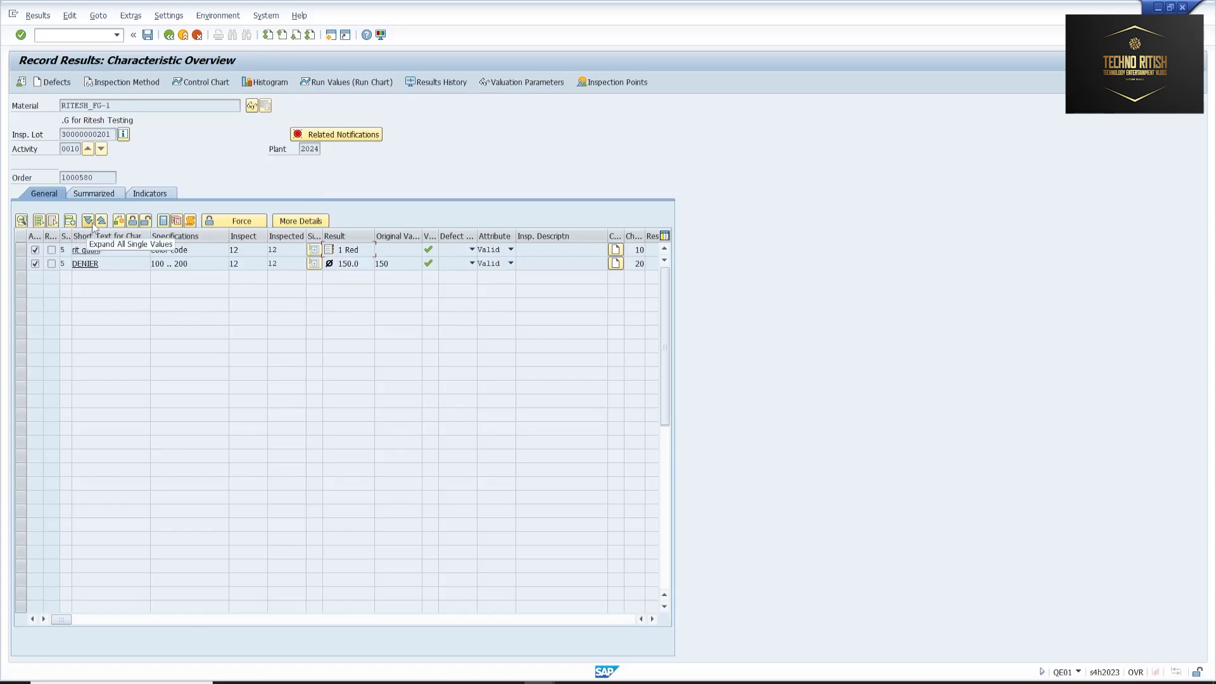
{"action": "left_click", "coordinate": [169, 35]}
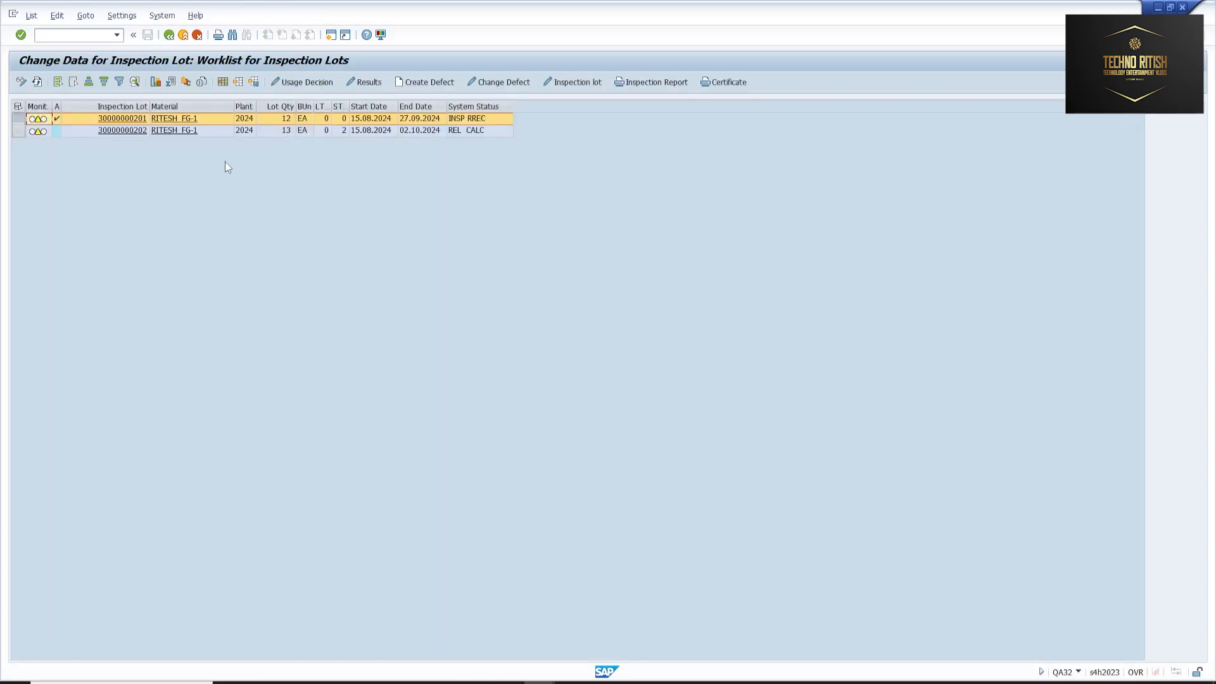
Open results recording for the 13 EA RITESH_FG-1 inspection lot from the worklist.
{"action": "left_click", "coordinate": [18, 119]}
{"action": "left_click", "coordinate": [23, 130]}
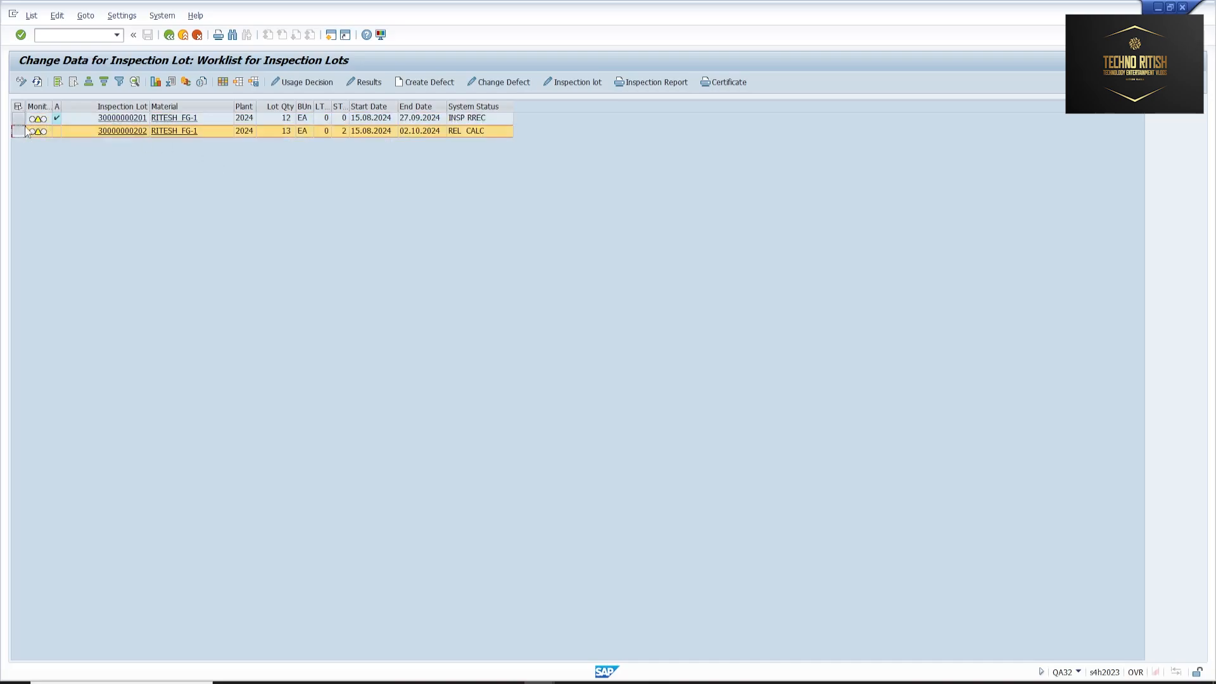
{"action": "left_click", "coordinate": [364, 82]}
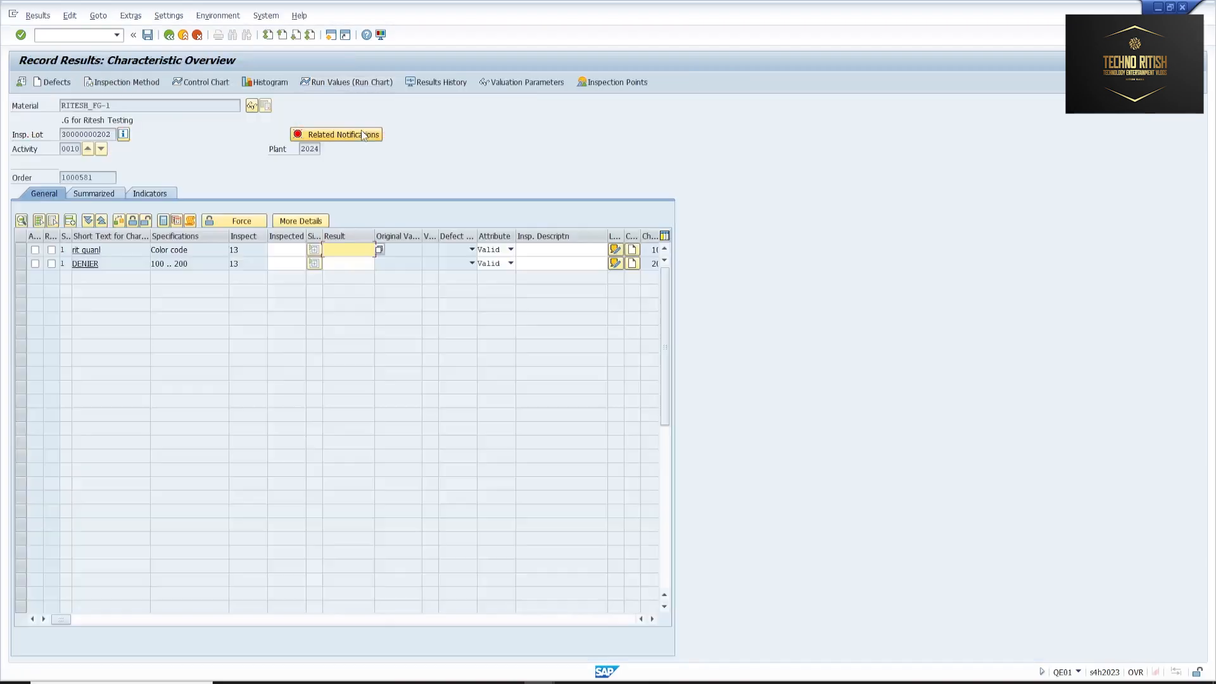
Record the results of the 13 EA lot: code 13 Dark red for rit quanl and 150 for DENIER.
{"action": "left_click", "coordinate": [379, 250]}
{"action": "double_click", "coordinate": [135, 249]}
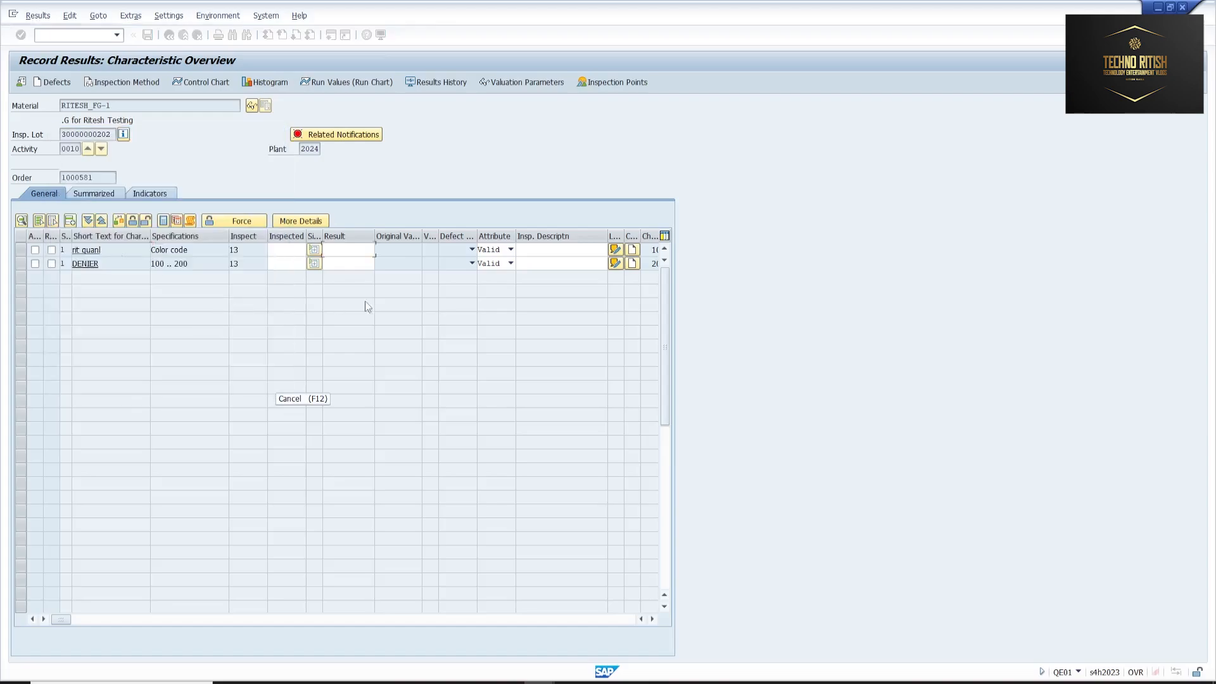
{"action": "left_click", "coordinate": [344, 264]}
{"action": "type", "text": "150"}
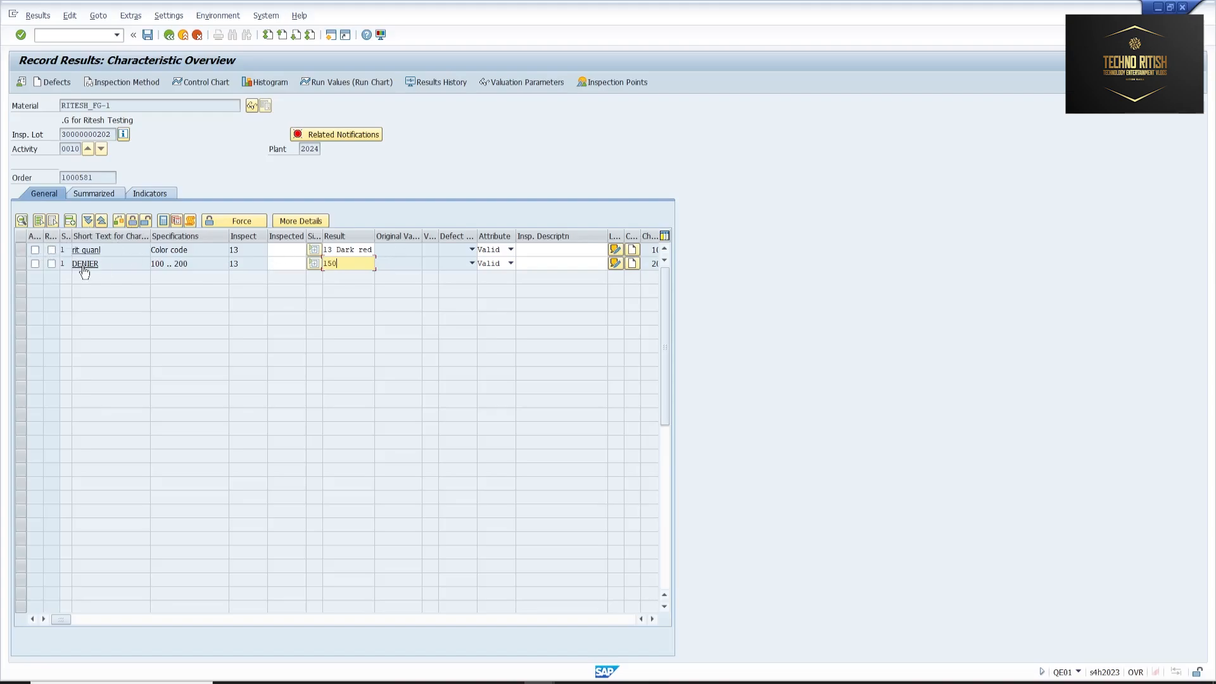
{"action": "key", "text": "Return"}
Valuate the DENIER characteristic manually as Reject.
{"action": "left_click", "coordinate": [119, 222]}
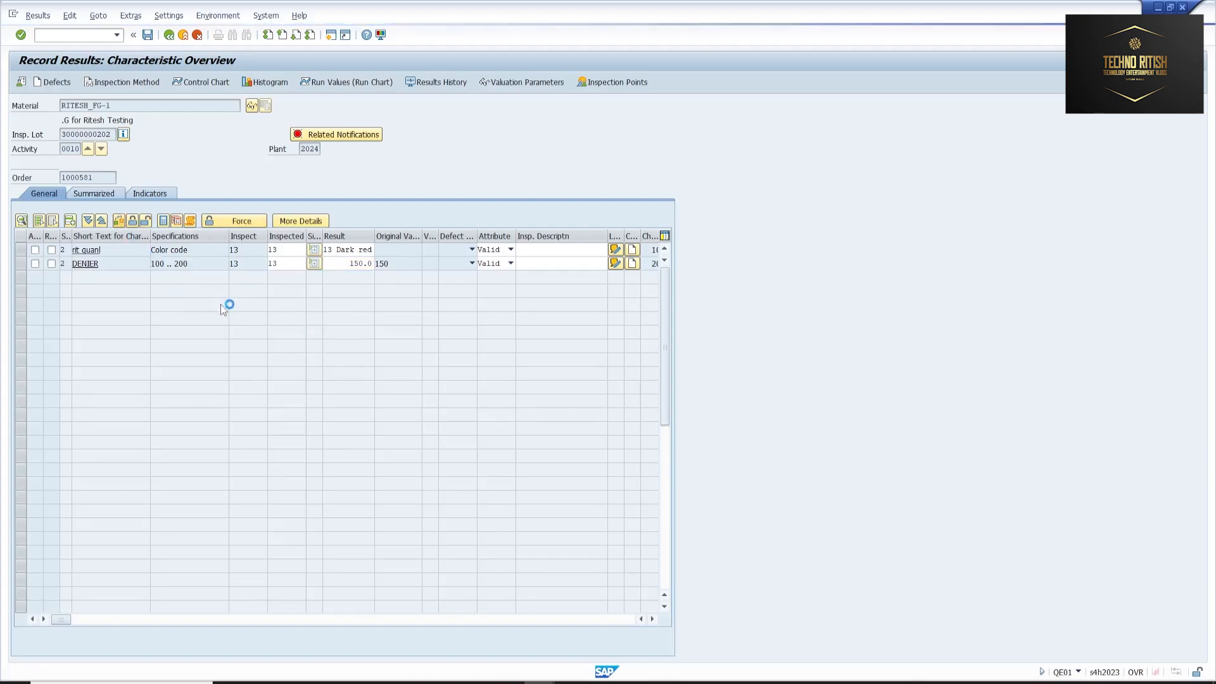
{"action": "left_click", "coordinate": [144, 256]}
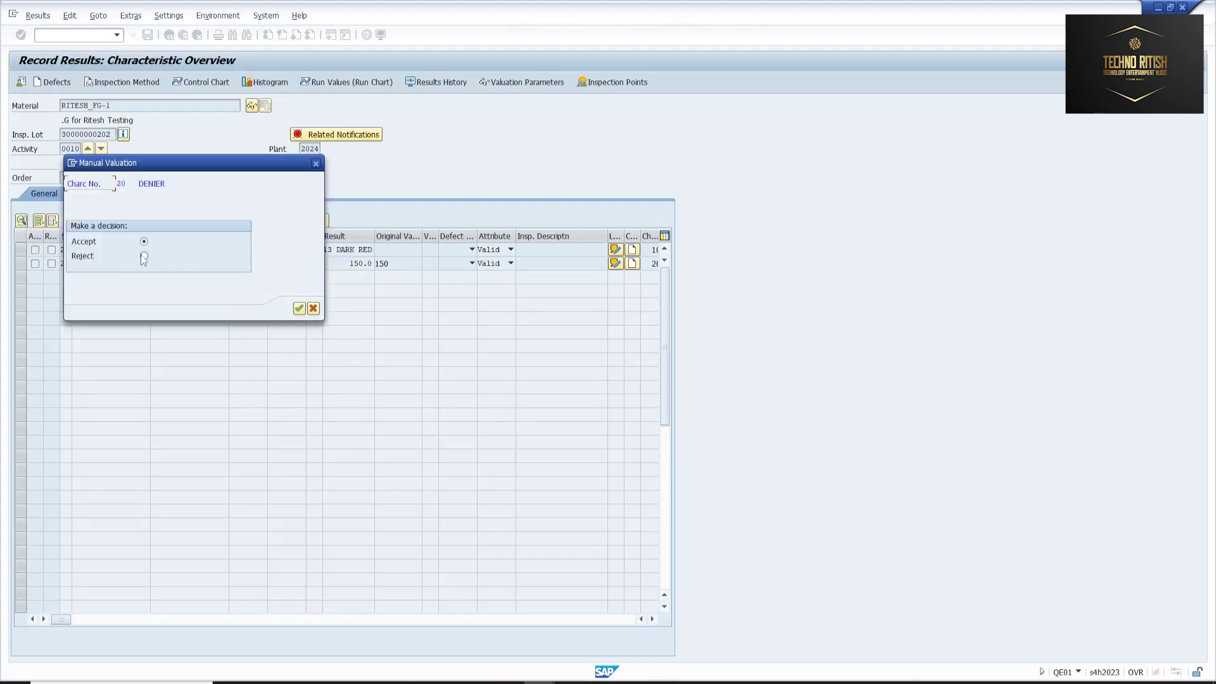
{"action": "left_click", "coordinate": [299, 309]}
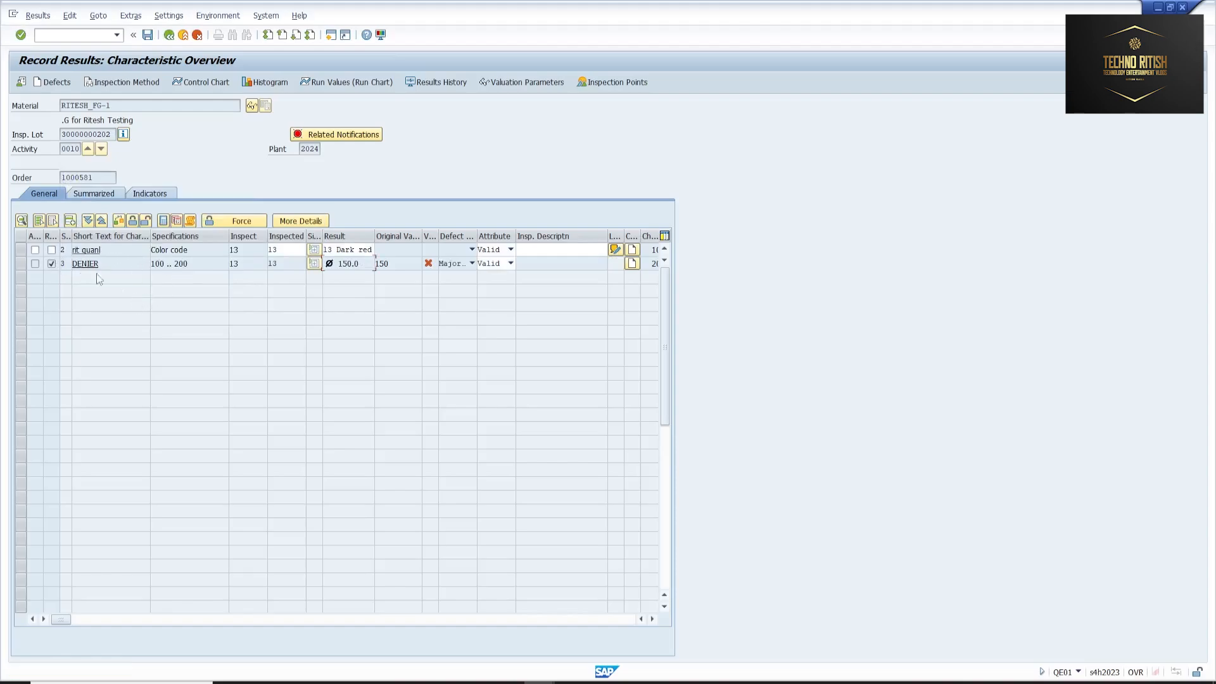
Valuate the rit quanl characteristic with the Dark red result as rejected.
{"action": "left_click", "coordinate": [51, 249]}
{"action": "left_click", "coordinate": [118, 220]}
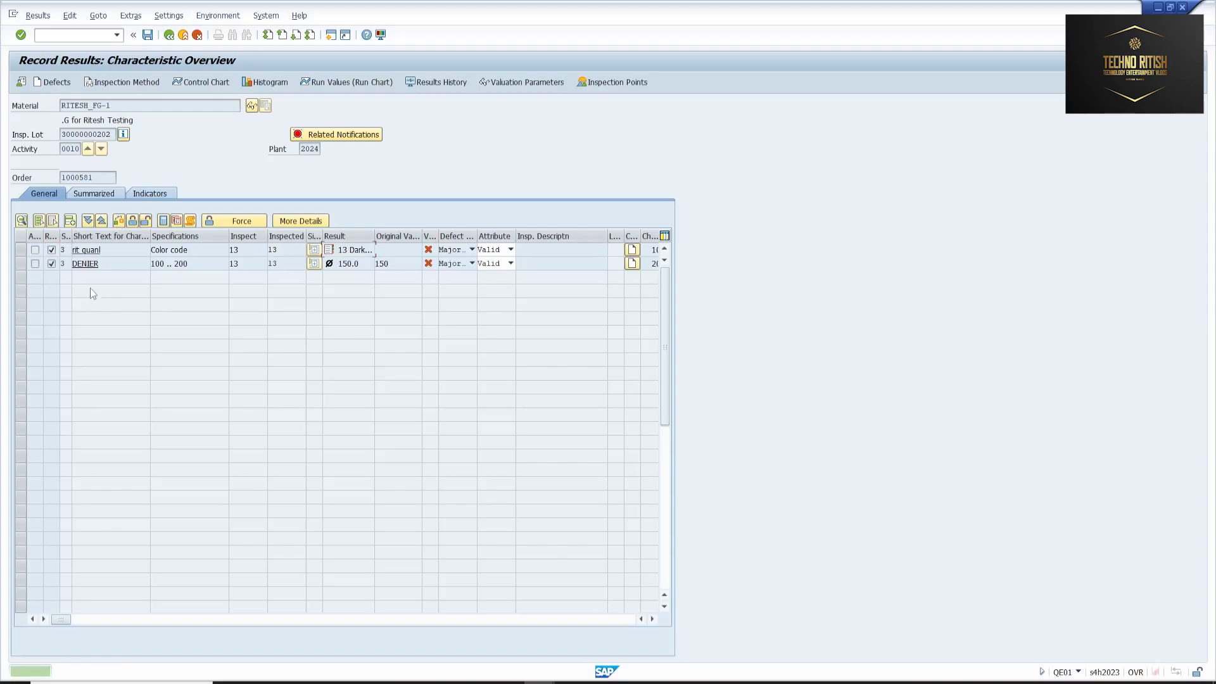
Revaluate the DENIER characteristic, changing its manual valuation to Accept.
{"action": "left_click", "coordinate": [32, 265]}
{"action": "left_click", "coordinate": [120, 222]}
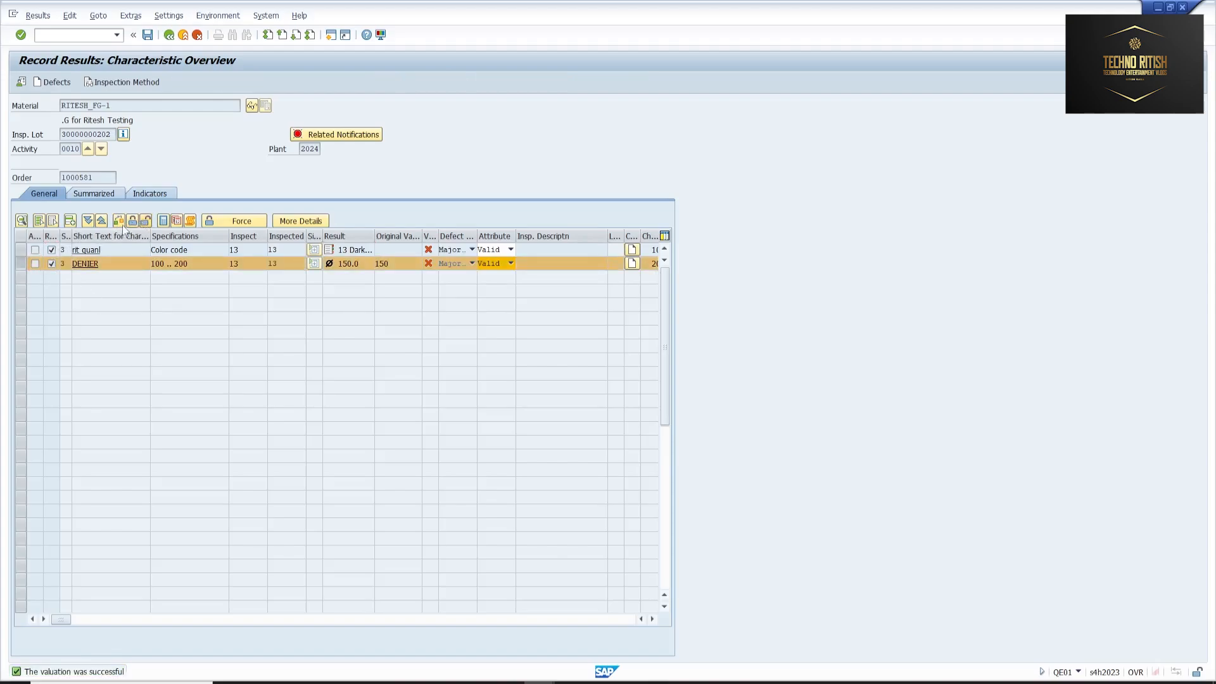
{"action": "left_click", "coordinate": [120, 222]}
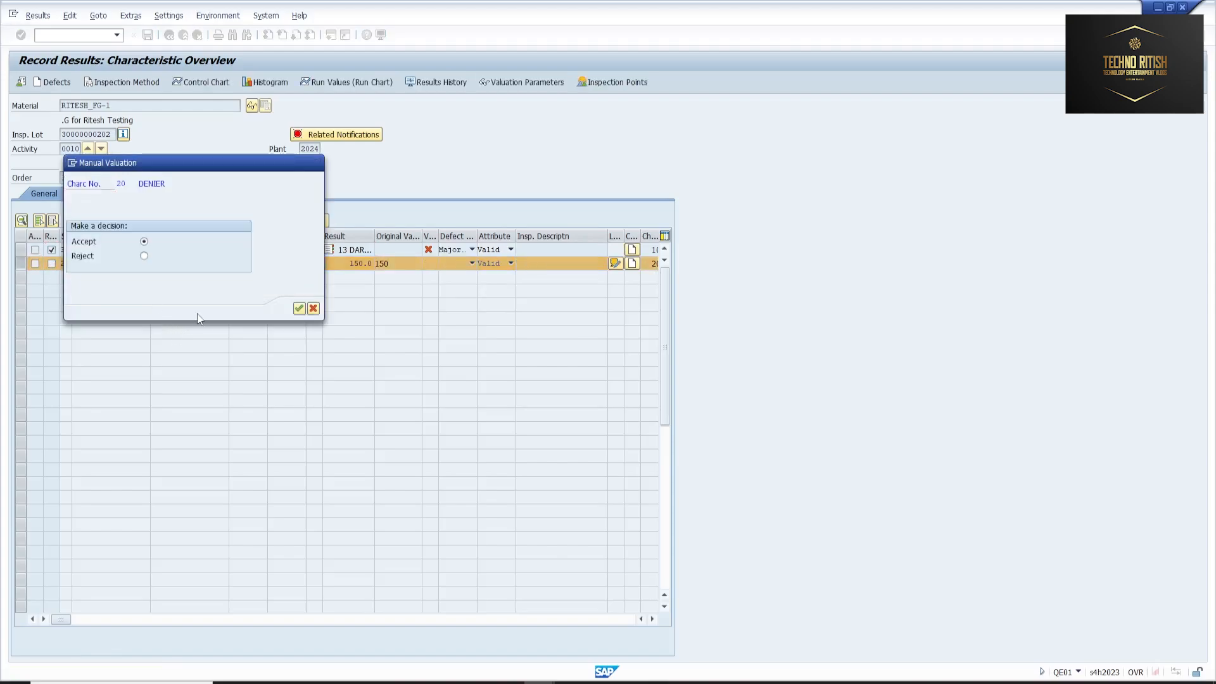
{"action": "key", "text": "Return"}
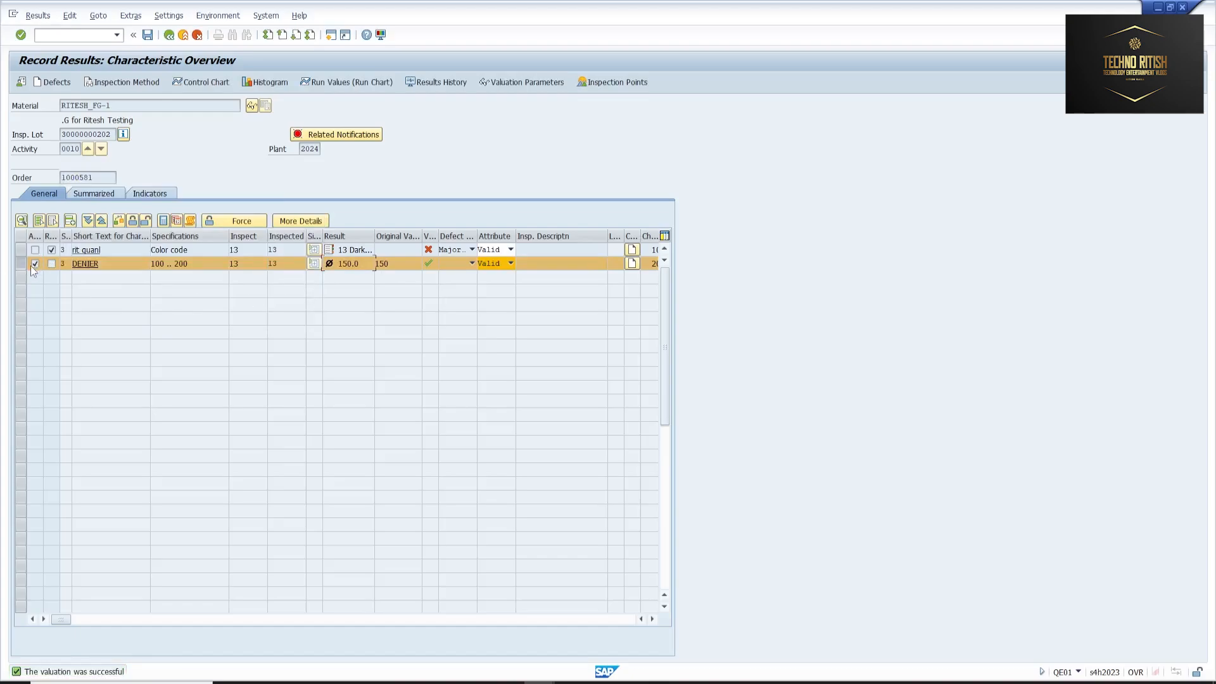
Start defect recording for the rejected rit quanl characteristic with report type 00000010.
{"action": "left_click", "coordinate": [34, 264]}
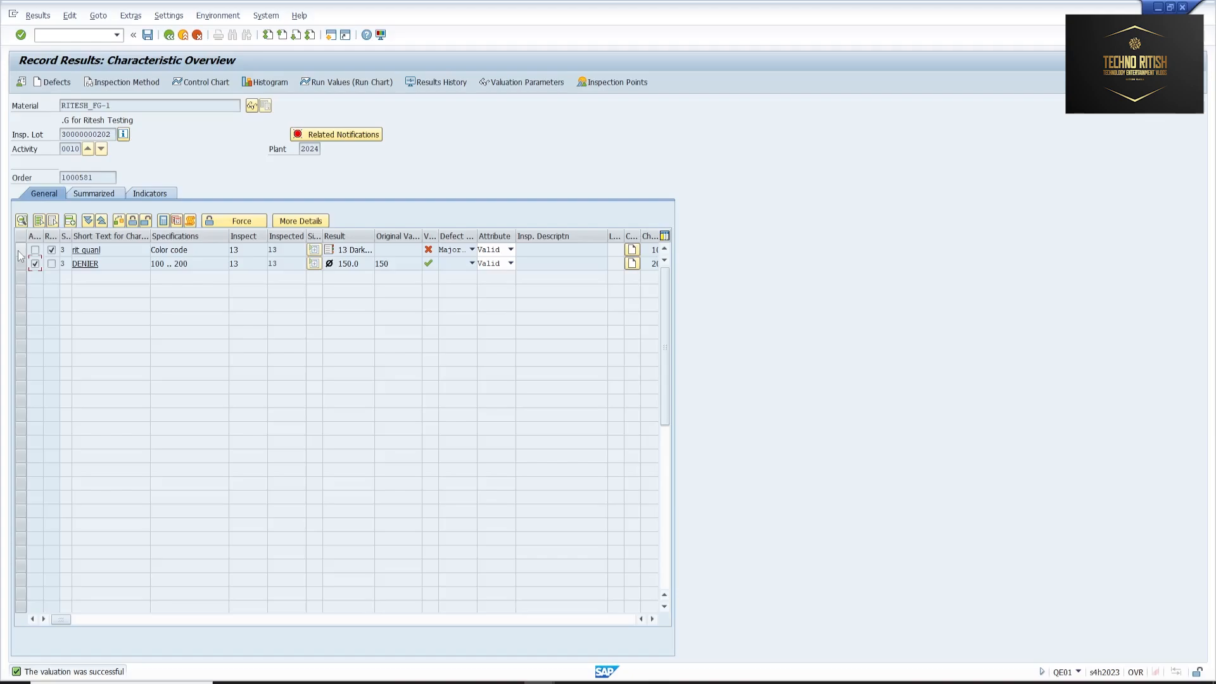
{"action": "left_click", "coordinate": [20, 251]}
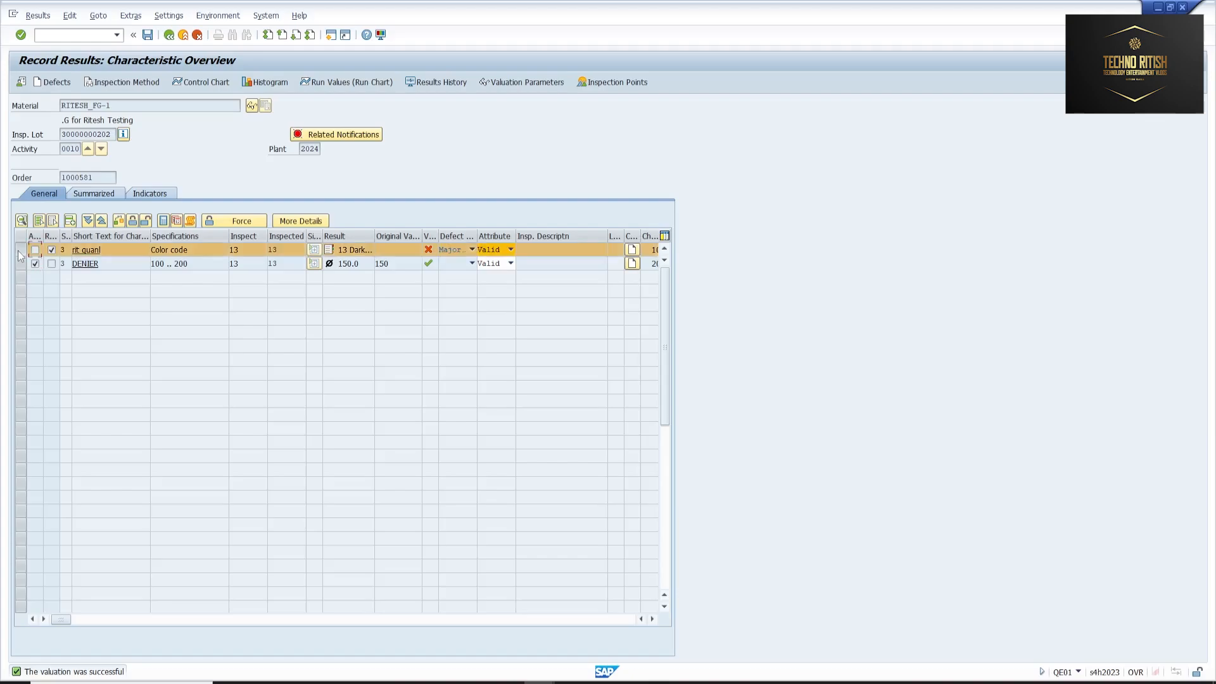
{"action": "left_click", "coordinate": [52, 82]}
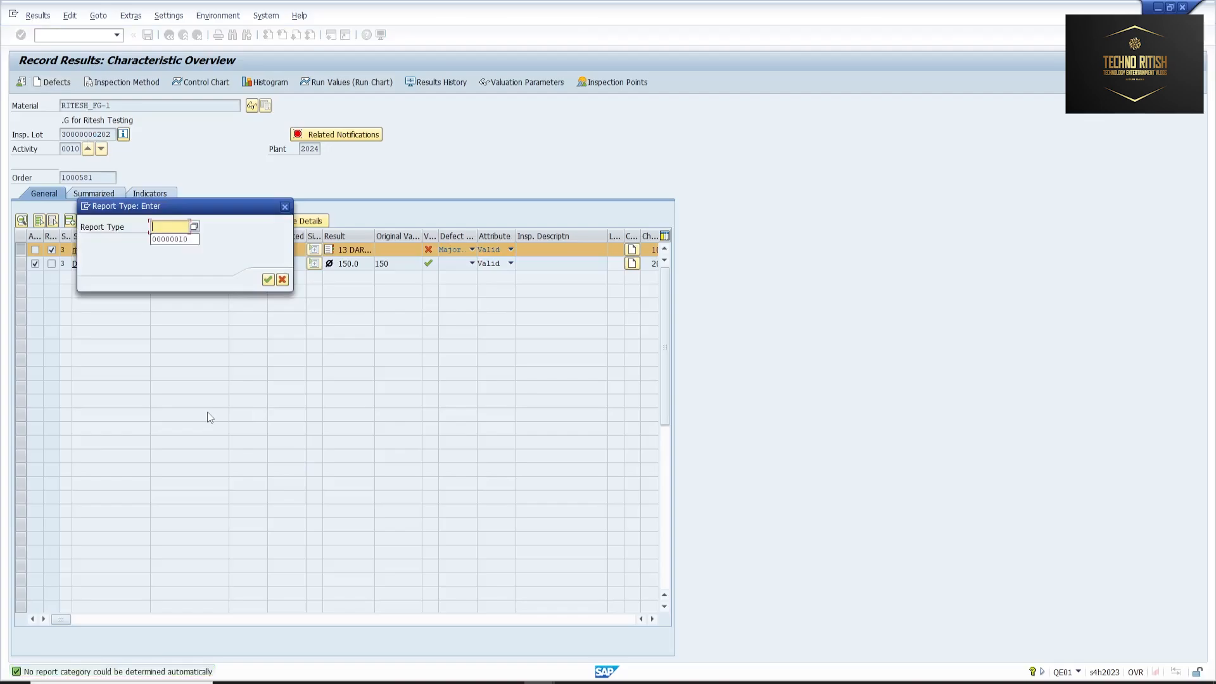
{"action": "key", "text": "Down"}
{"action": "key", "text": "Return"}
{"action": "key", "text": "Return"}
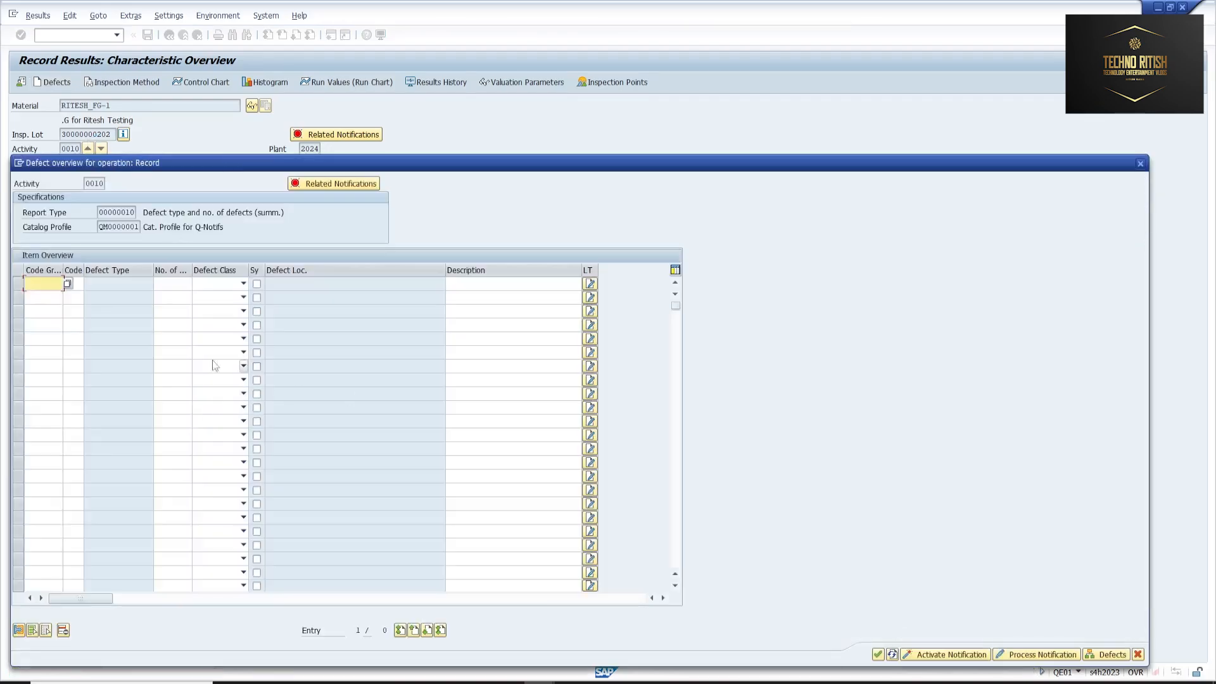
Record defect type 73 Mechanical damage from code group ZQM-DE with 20 defects, and reopen the defect overview.
{"action": "left_click", "coordinate": [69, 285]}
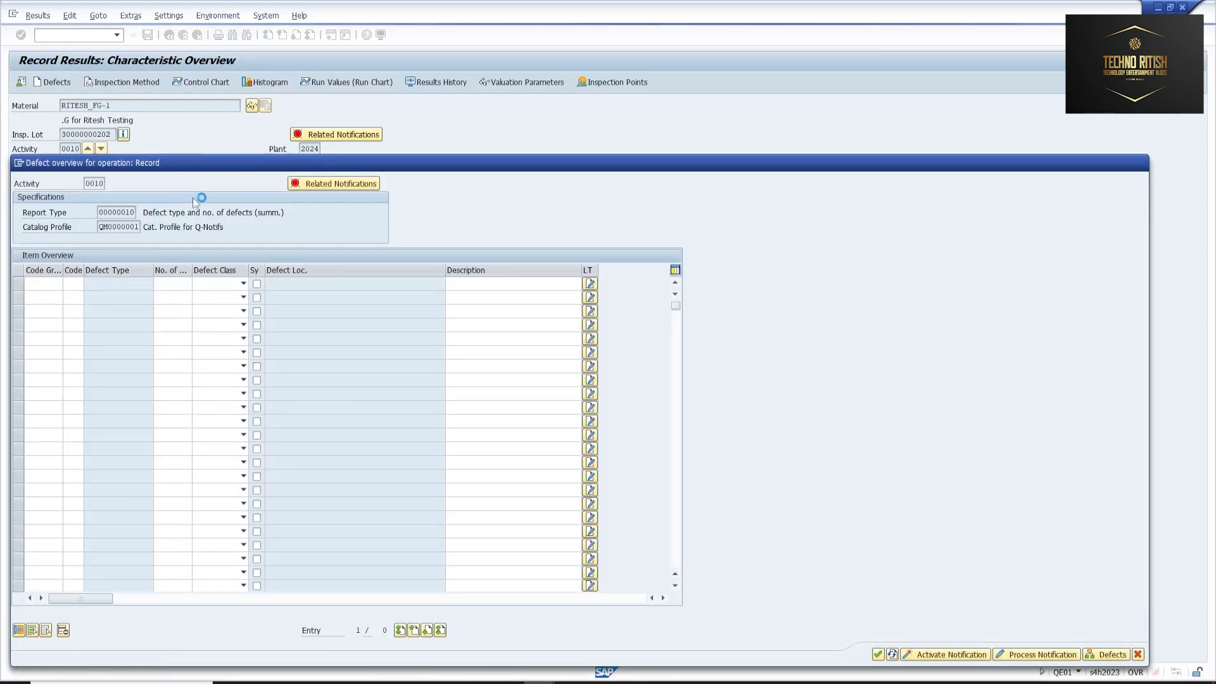
{"action": "left_click_drag", "start_coordinate": [158, 157], "coordinate": [313, 137]}
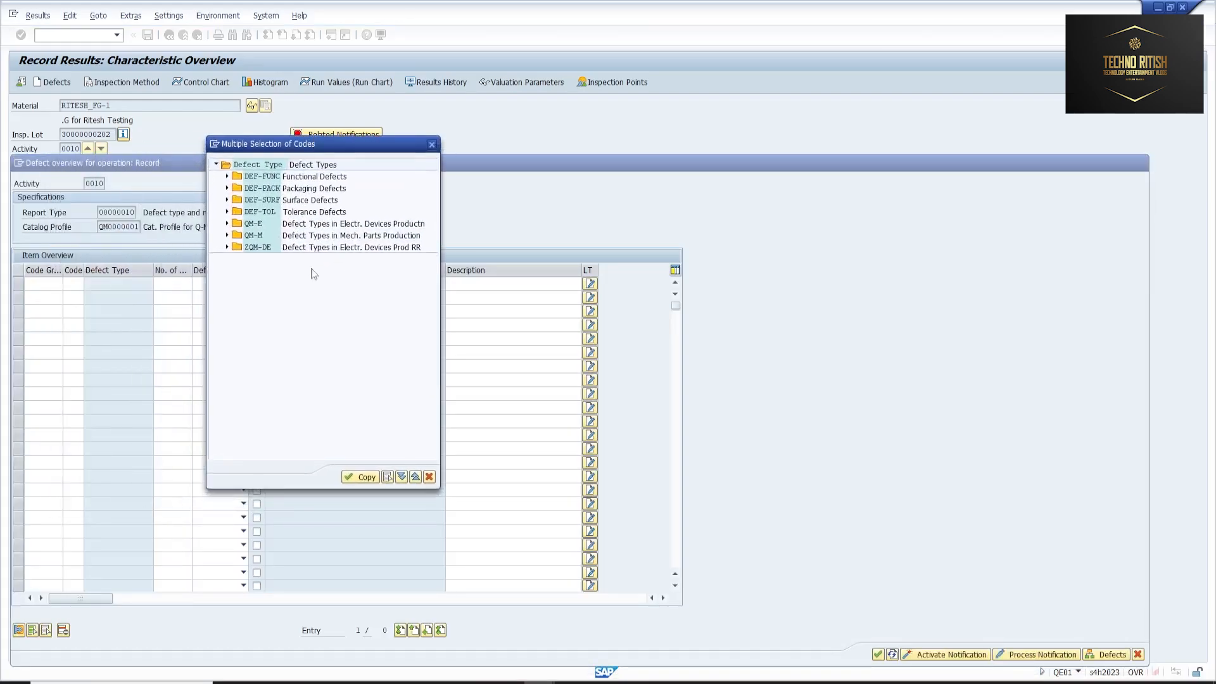
{"action": "left_click", "coordinate": [226, 247]}
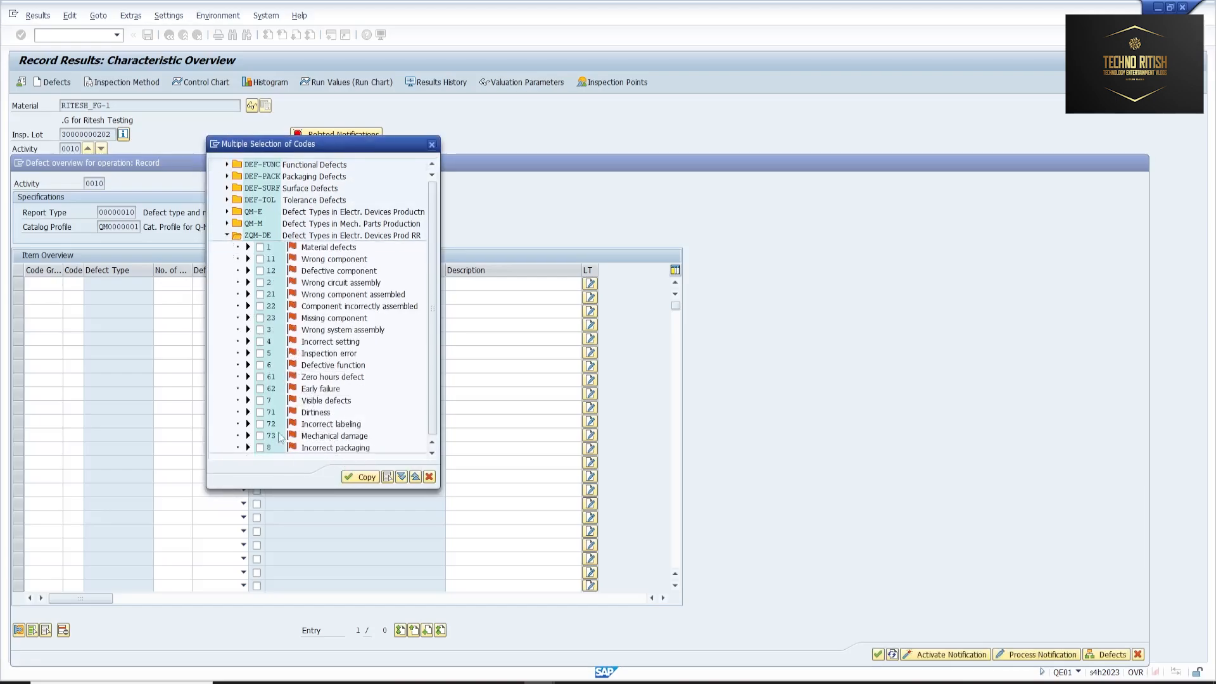
{"action": "left_click", "coordinate": [355, 478]}
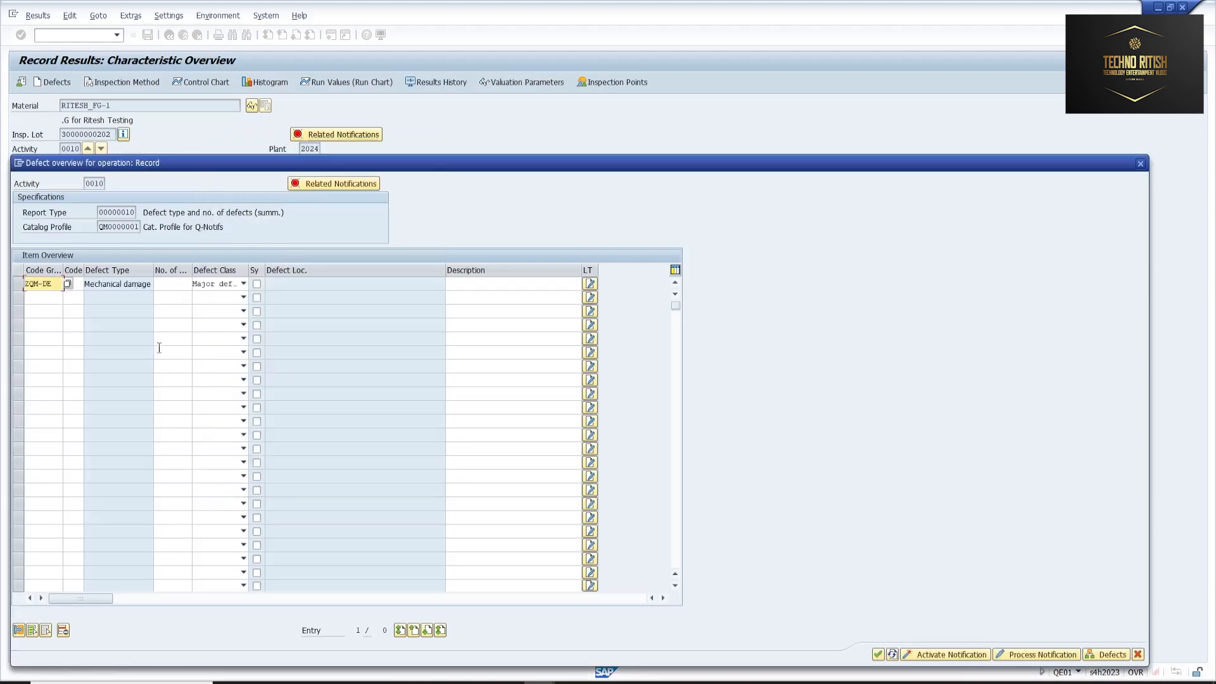
{"action": "left_click", "coordinate": [170, 283]}
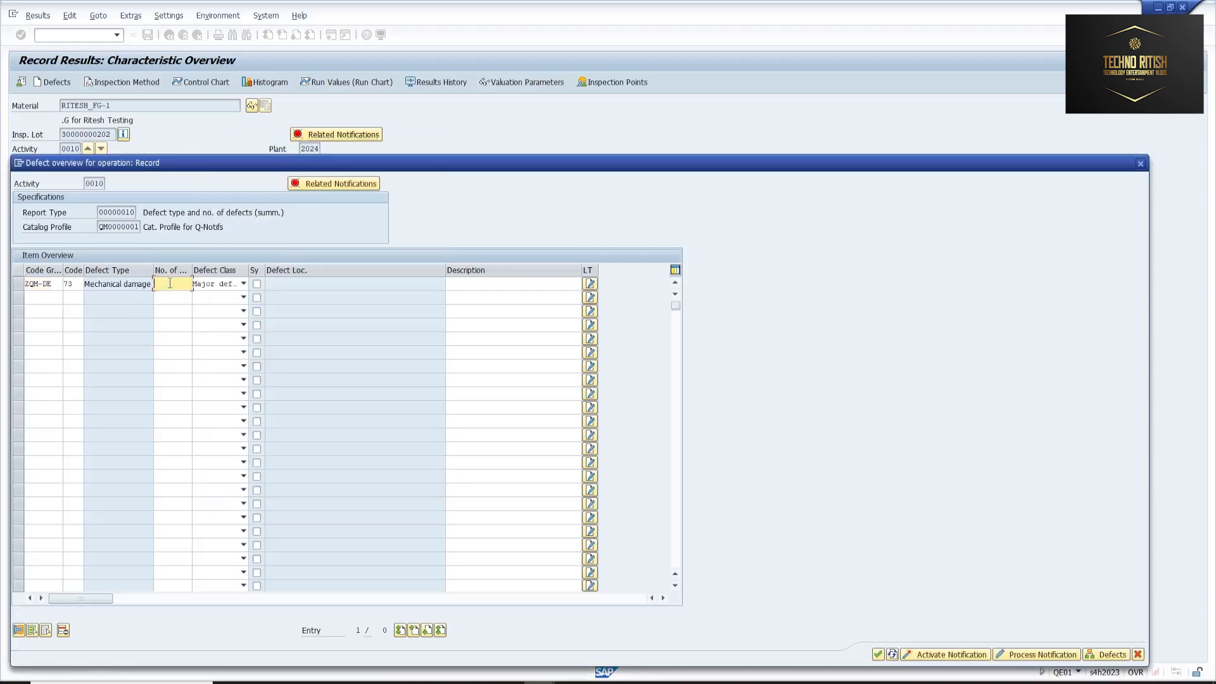
{"action": "type", "text": "20"}
{"action": "key", "text": "Return"}
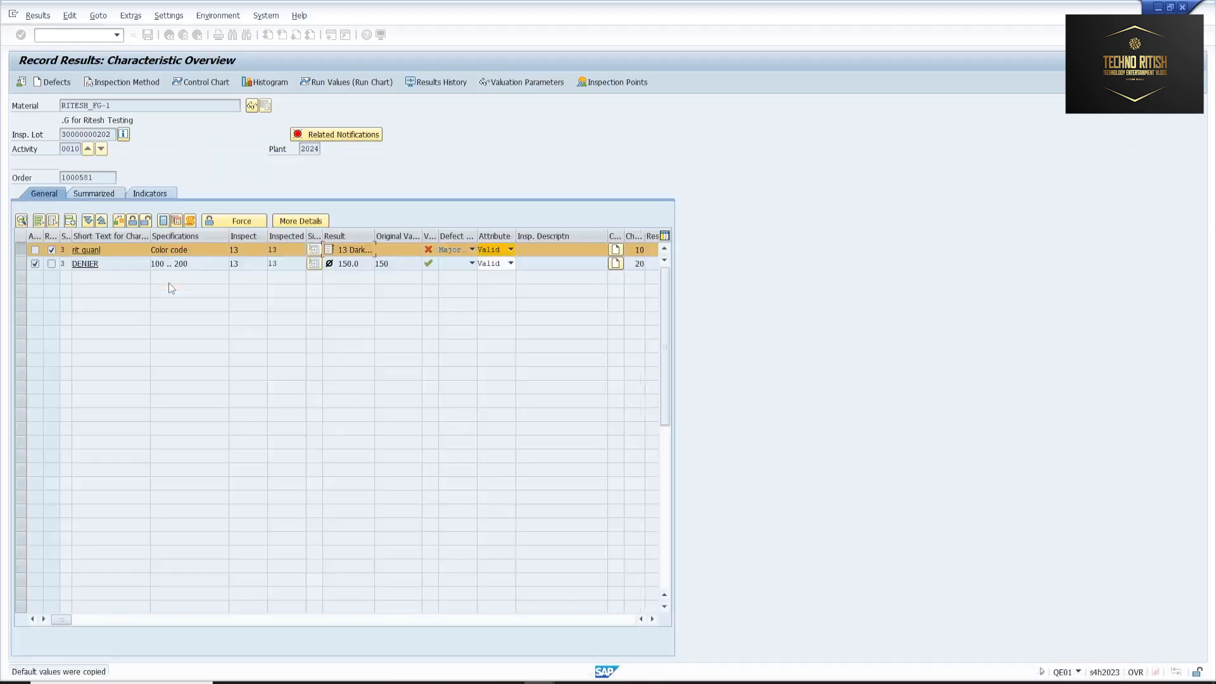
{"action": "left_click", "coordinate": [45, 85]}
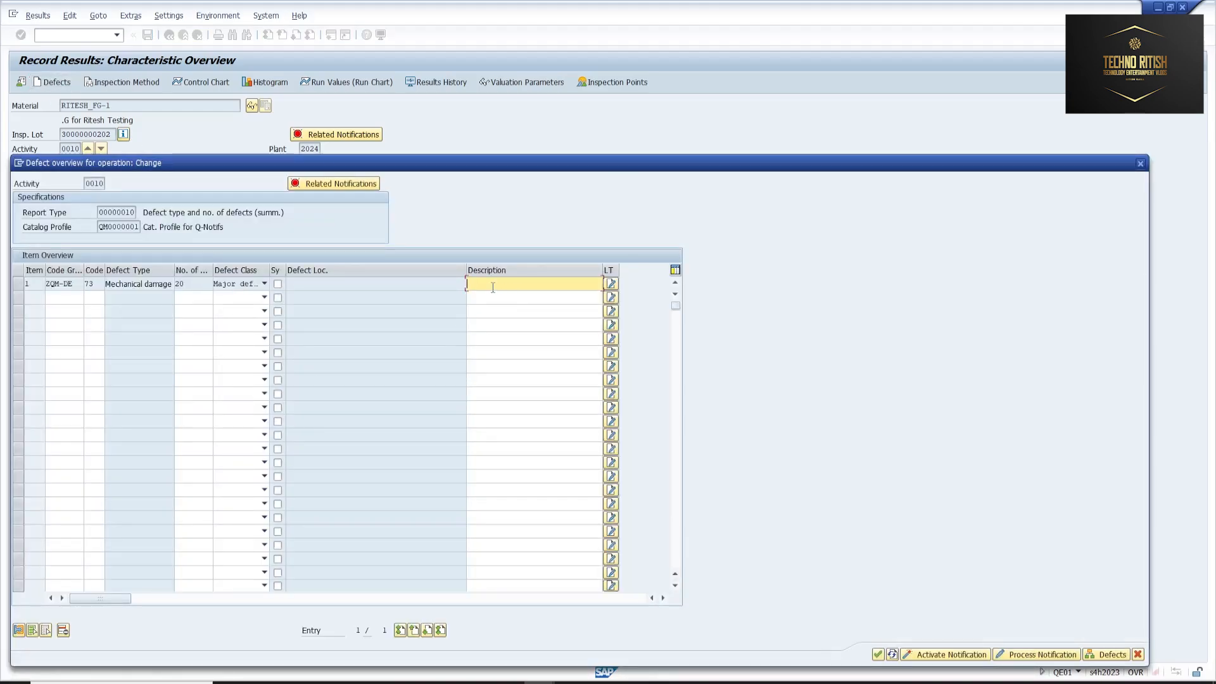
{"action": "type", "text": "Total defects"}
{"action": "key", "text": "BackSpace"}
{"action": "key", "text": "BackSpace"}
{"action": "key", "text": "BackSpace"}
{"action": "key", "text": "BackSpace"}
{"action": "key", "text": "BackSpace"}
{"action": "key", "text": "BackSpace"}
{"action": "key", "text": "BackSpace"}
{"action": "key", "text": "BackSpace"}
{"action": "key", "text": "BackSpace"}
{"action": "key", "text": "BackSpace"}
{"action": "key", "text": "BackSpace"}
{"action": "key", "text": "BackSpace"}
{"action": "key", "text": "BackSpace"}
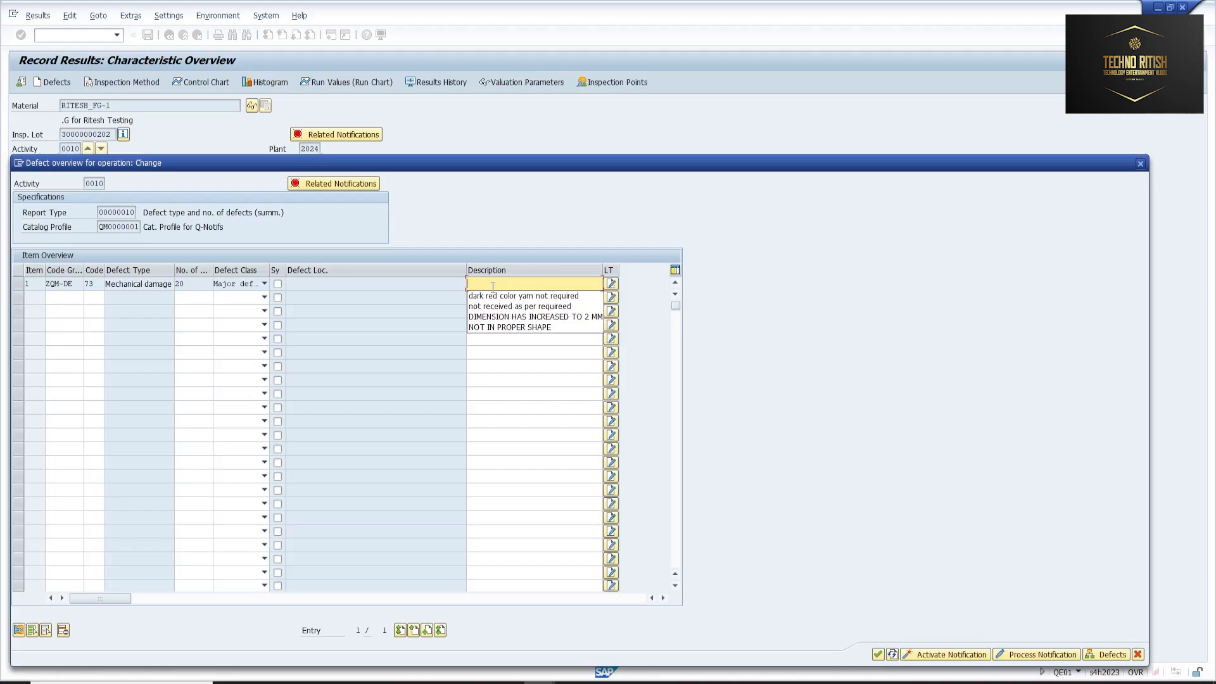
{"action": "type", "text": "m"}
{"action": "key", "text": "BackSpace"}
Enter "20 broken threads" as the description of the Mechanical damage defect.
{"action": "type", "text": "brok"}
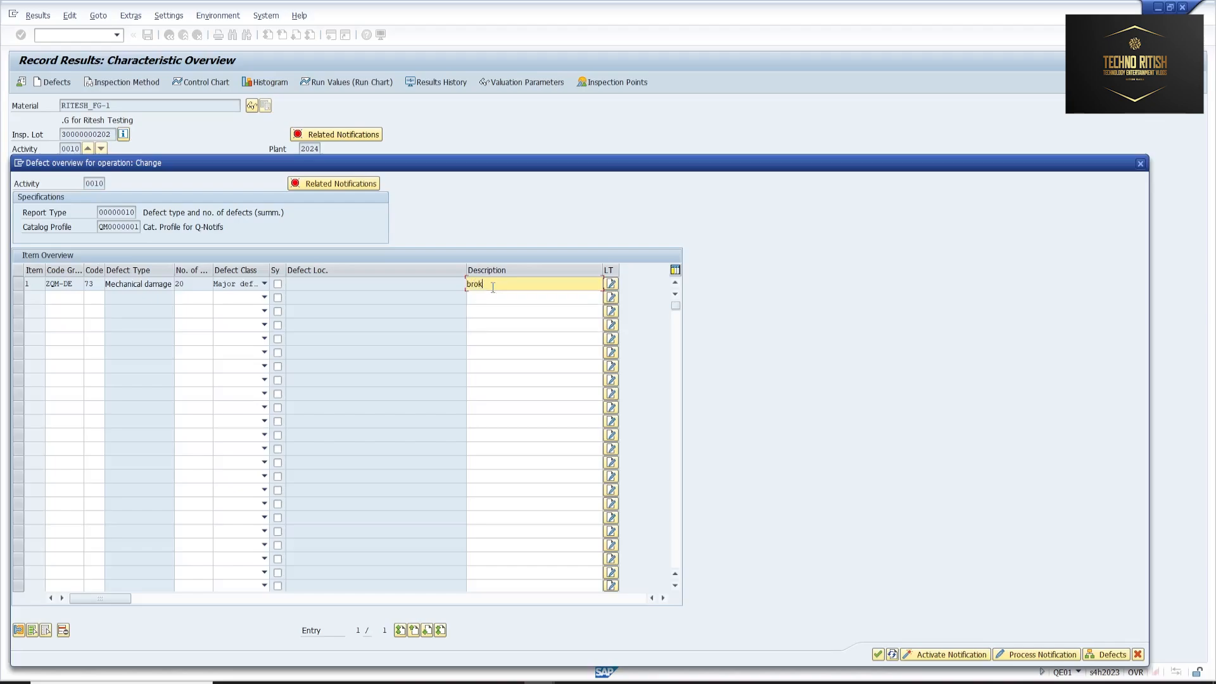
{"action": "type", "text": "en threads"}
{"action": "key", "text": "super"}
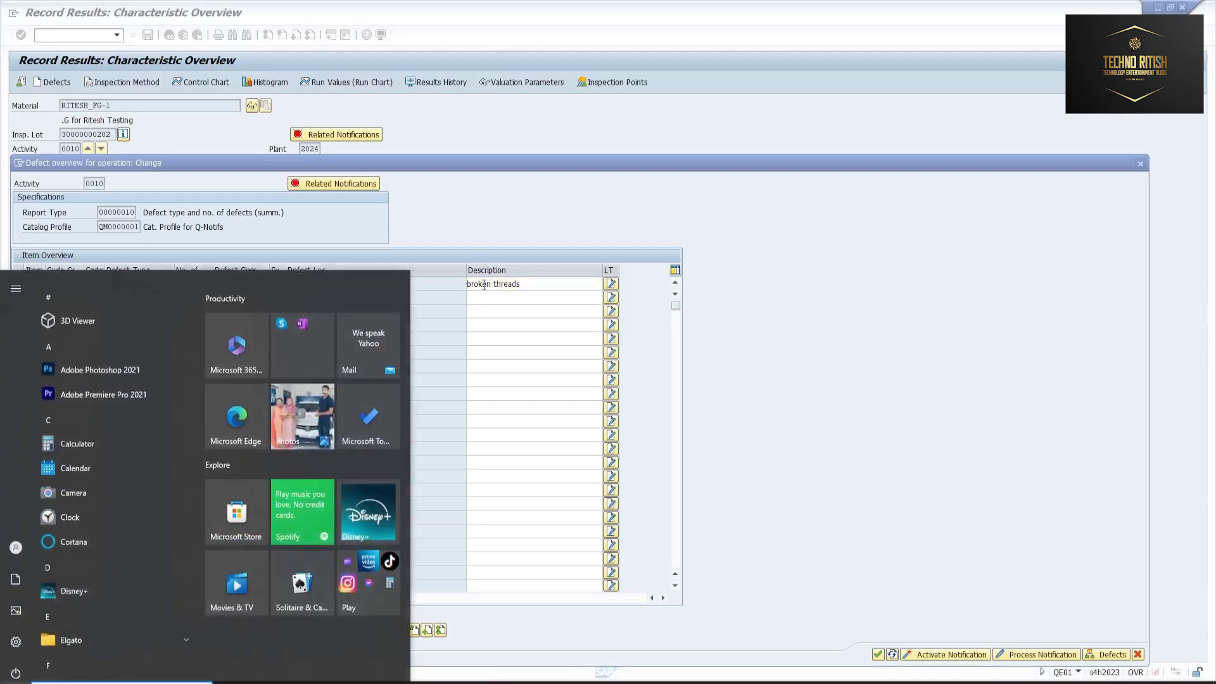
{"action": "key", "text": "super"}
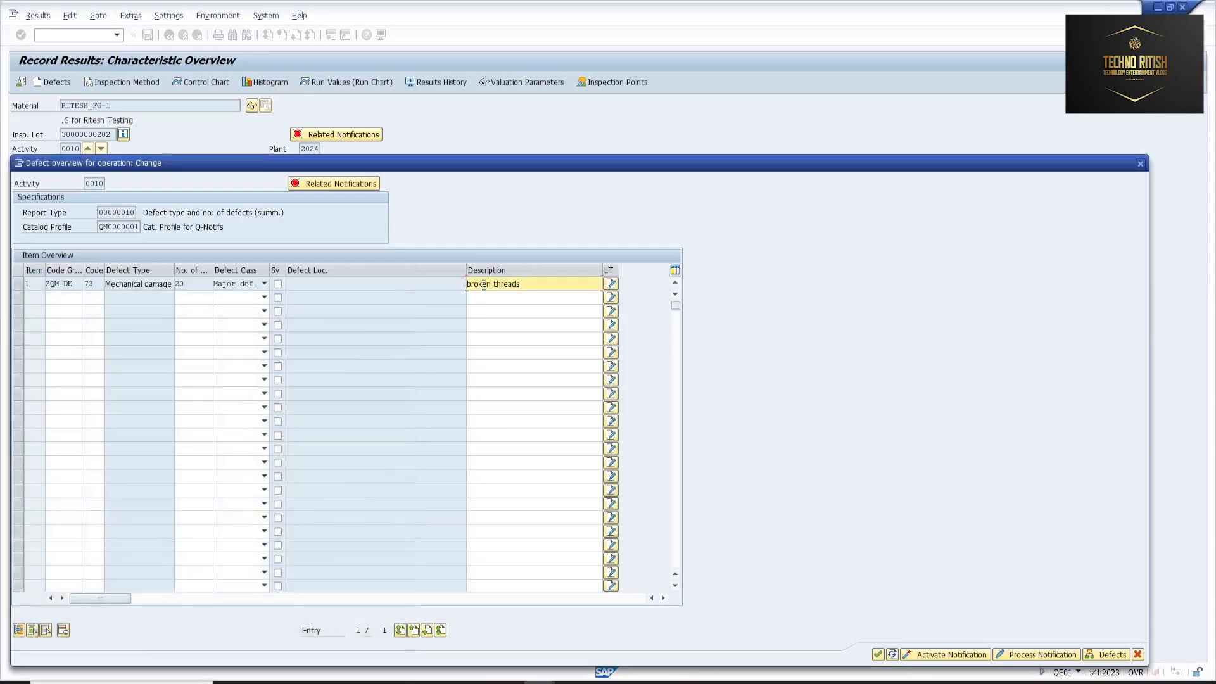
{"action": "type", "text": "20"}
{"action": "key", "text": "Insert"}
{"action": "type", "text": "bro"}
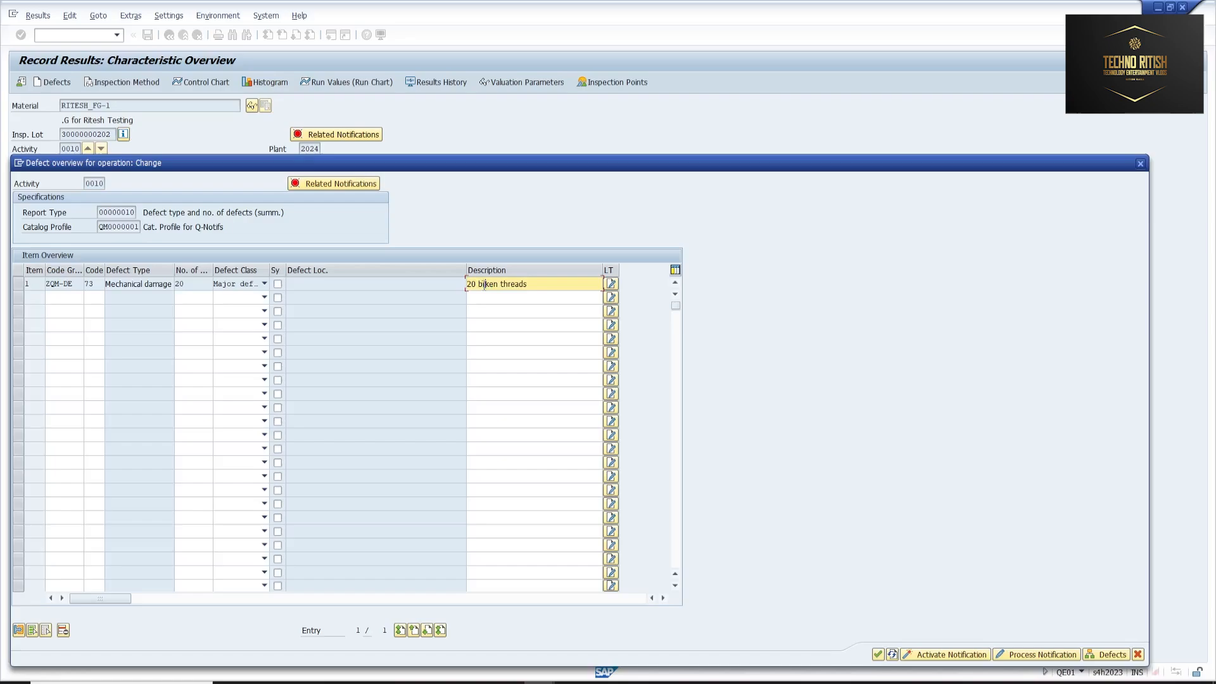
{"action": "left_click", "coordinate": [564, 285]}
Try to activate the notification for the defect, and accept the defect entries and save the lot's results.
{"action": "left_click", "coordinate": [924, 659]}
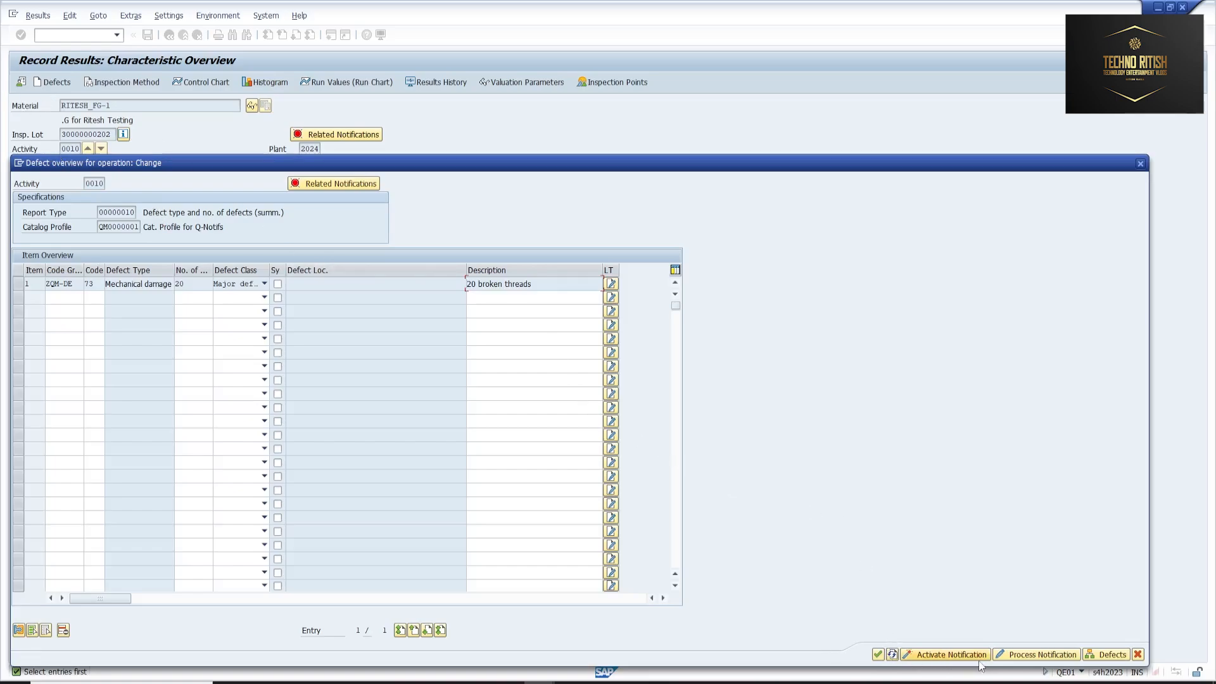
{"action": "left_click", "coordinate": [879, 655]}
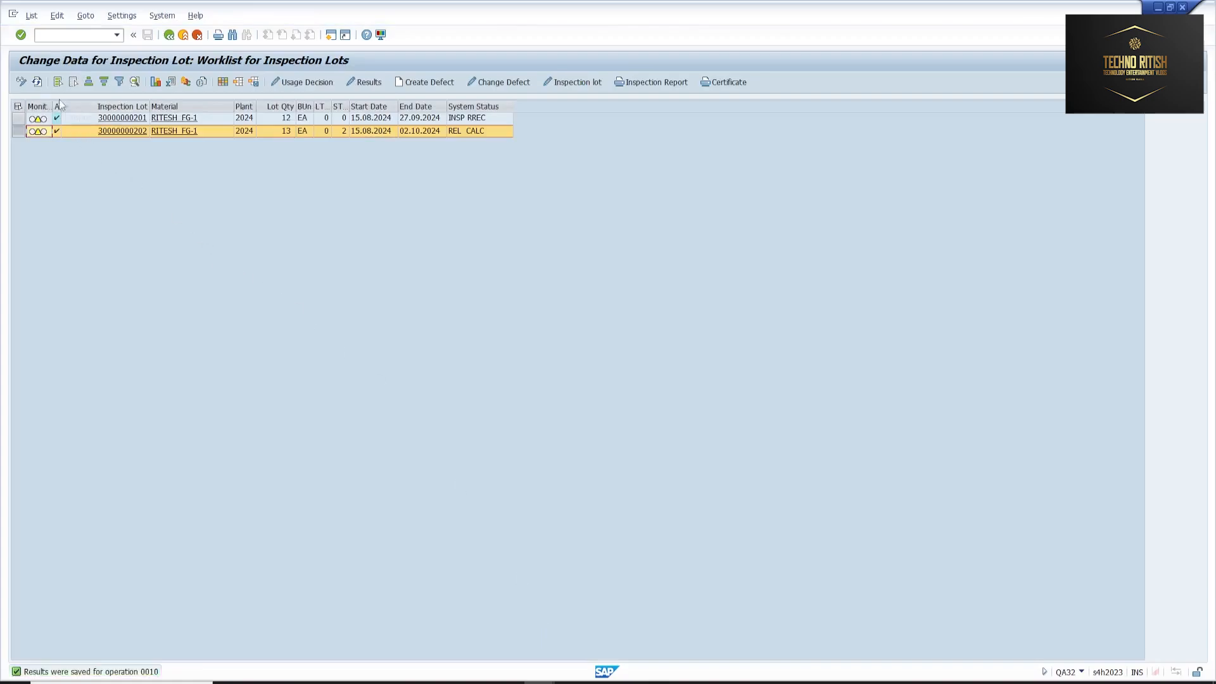
Refresh the inspection lot worklist and check the system status of the 13 EA lot.
{"action": "left_click", "coordinate": [36, 81]}
{"action": "left_click", "coordinate": [492, 133]}
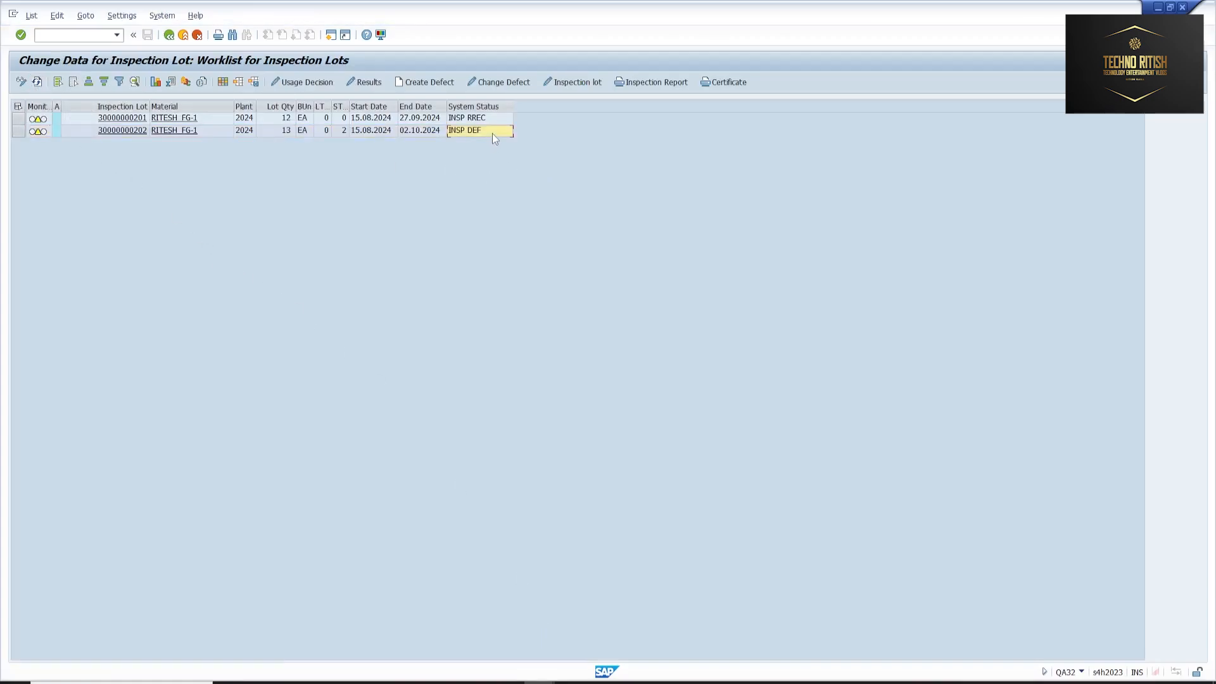